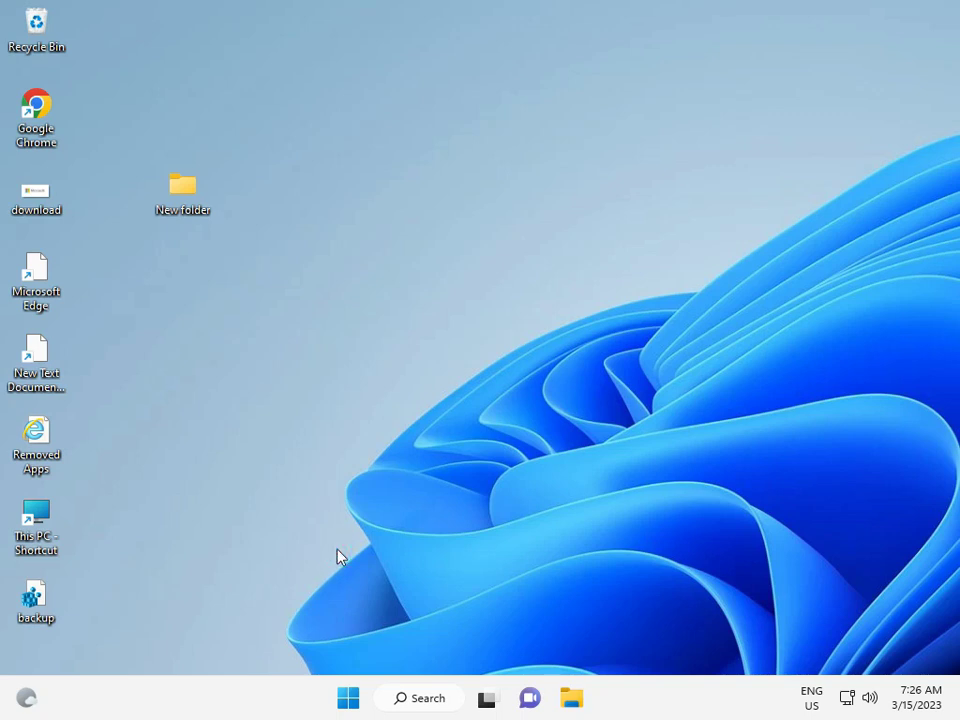
# - Open the Services console by running services.msc
pyautogui.press('super+r')
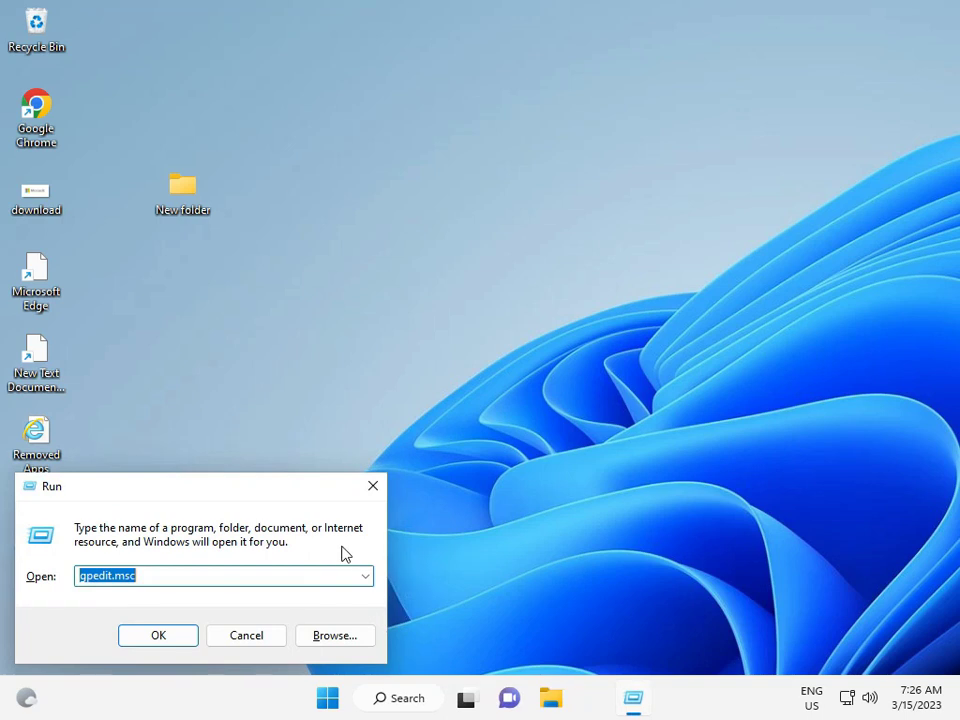
pyautogui.write('service')
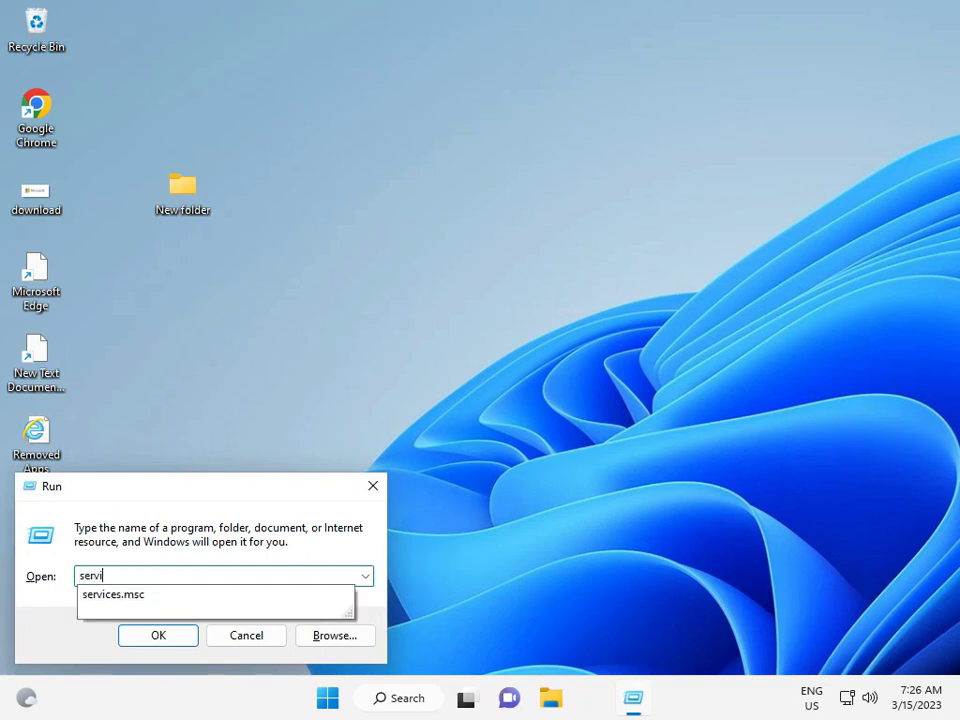
pyautogui.write('s')
pyautogui.press('Down')
pyautogui.press('Return')
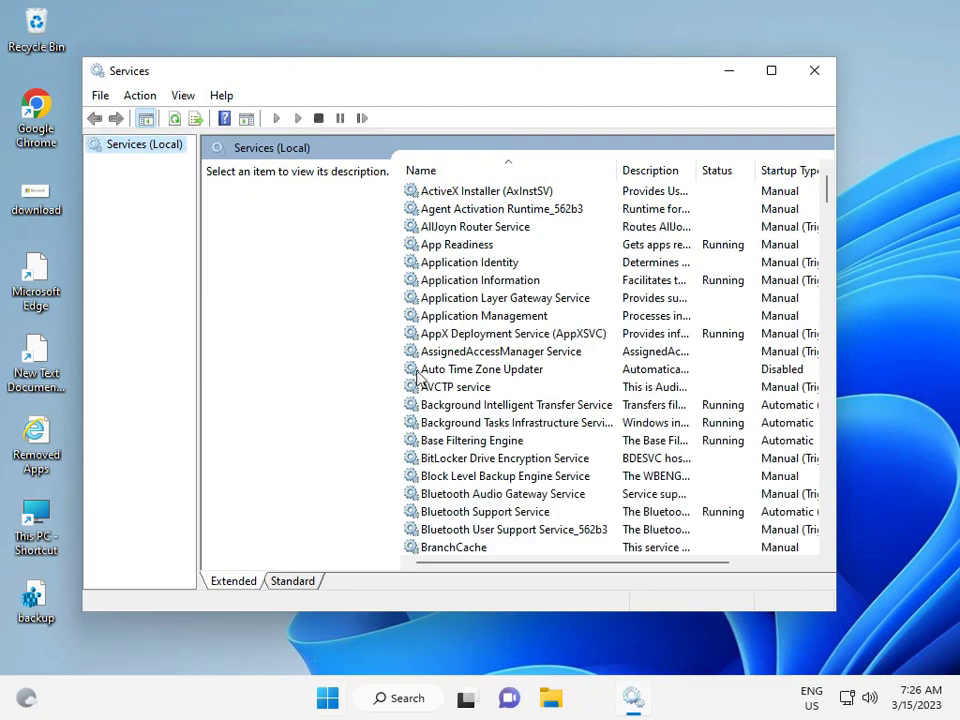
# - Open the properties of the Volume Shadow Copy service and start the service
pyautogui.click(419, 370)
pyautogui.press('v')
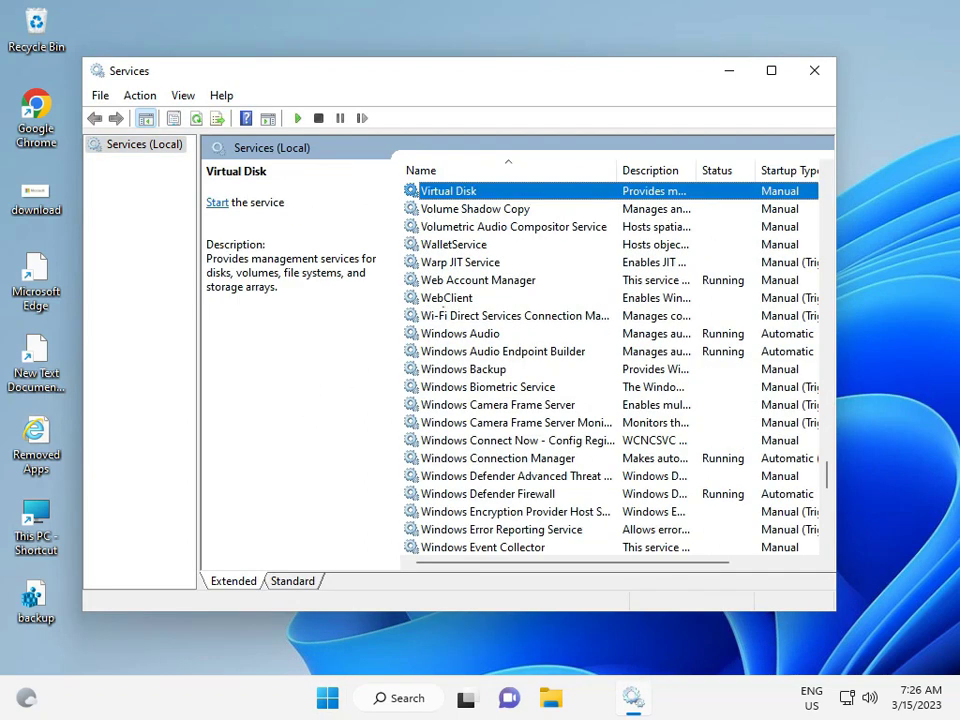
pyautogui.click(482, 213)
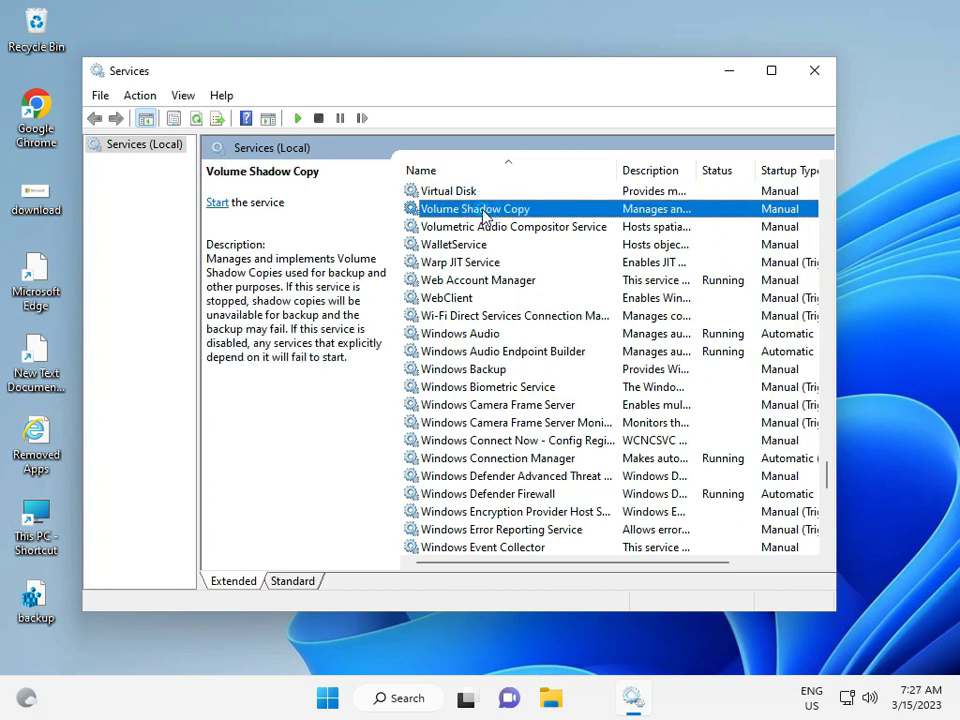
pyautogui.doubleClick(482, 210)
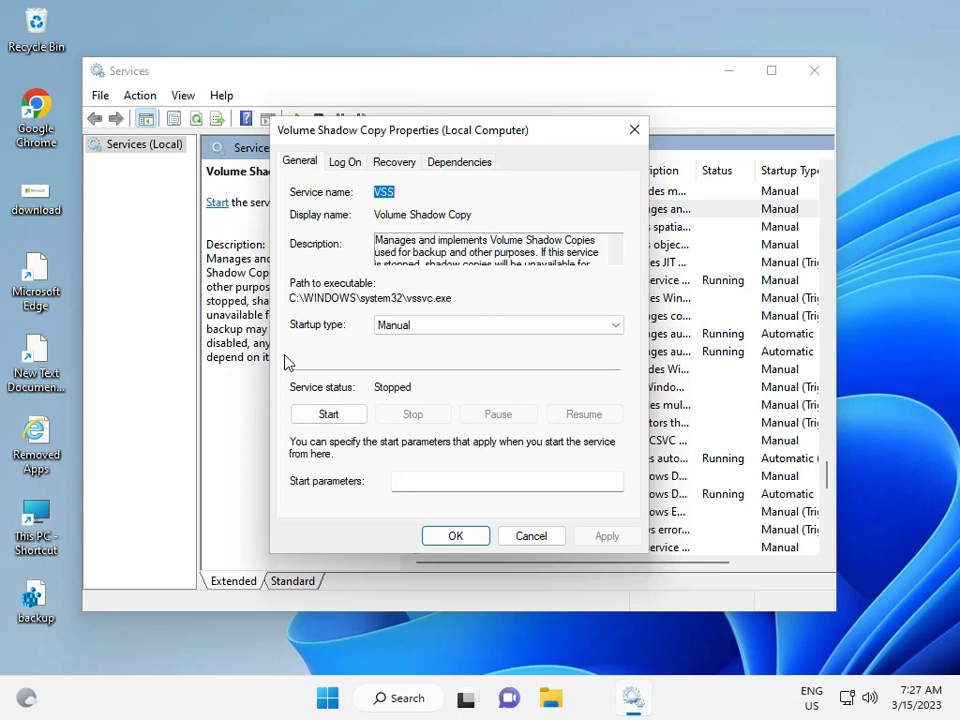
pyautogui.click(328, 416)
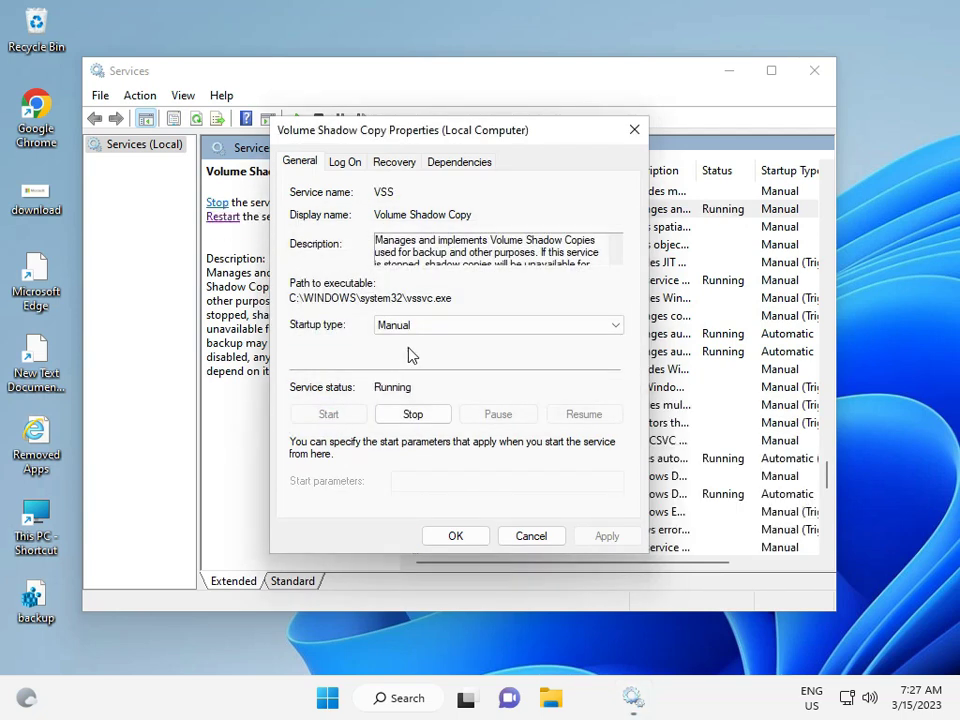
# - Set the Volume Shadow Copy service's startup type to Automatic, apply the change, and close the Services console
pyautogui.click(420, 325)
pyautogui.click(420, 352)
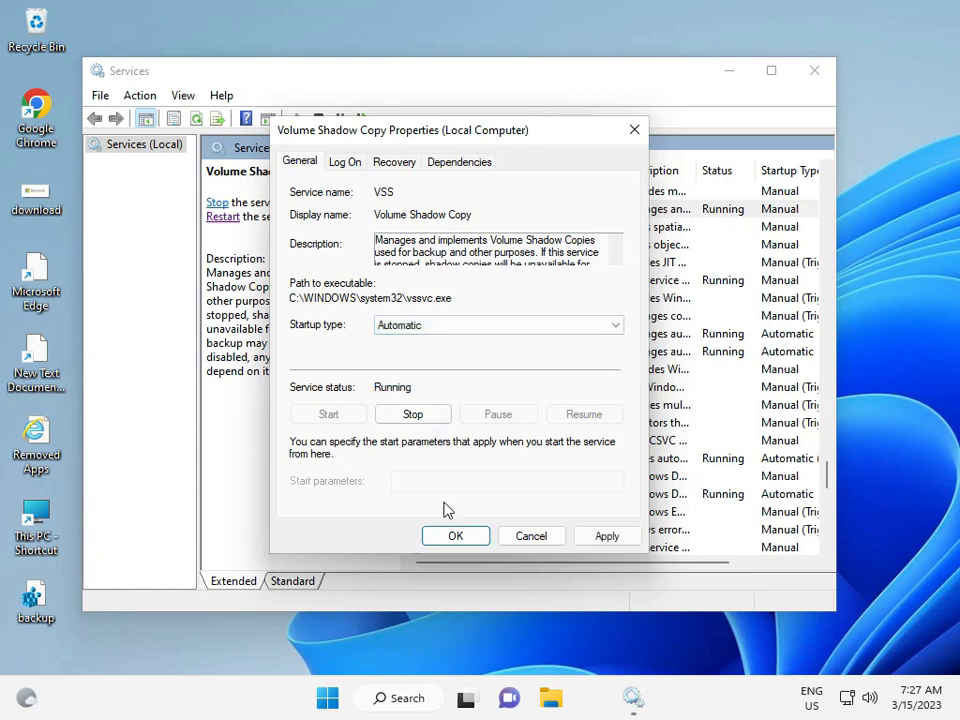
pyautogui.click(609, 539)
pyautogui.click(460, 537)
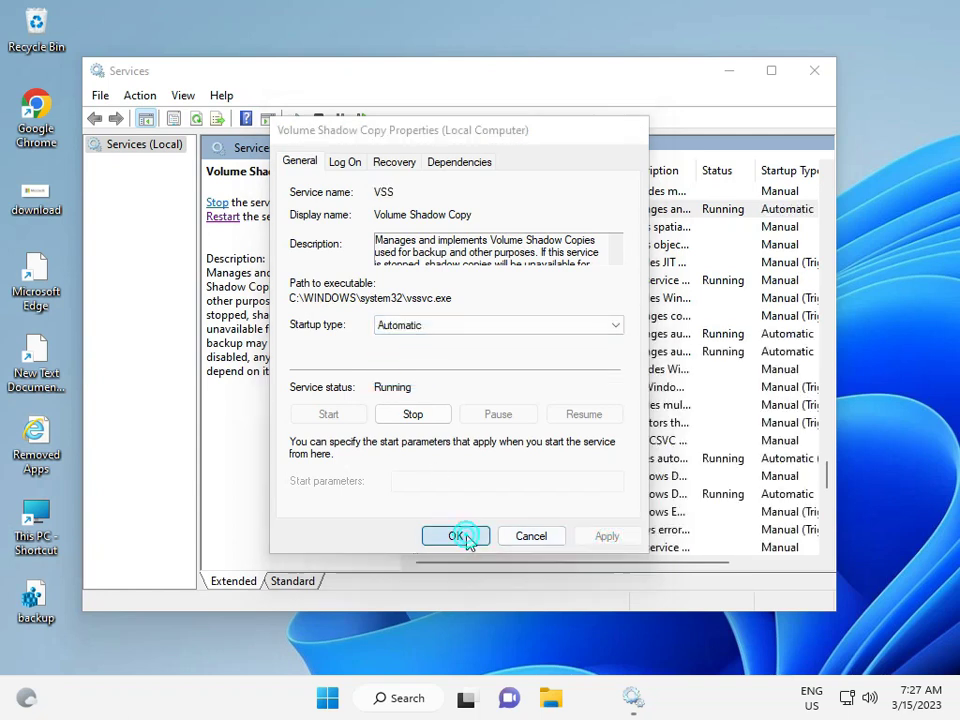
pyautogui.click(812, 72)
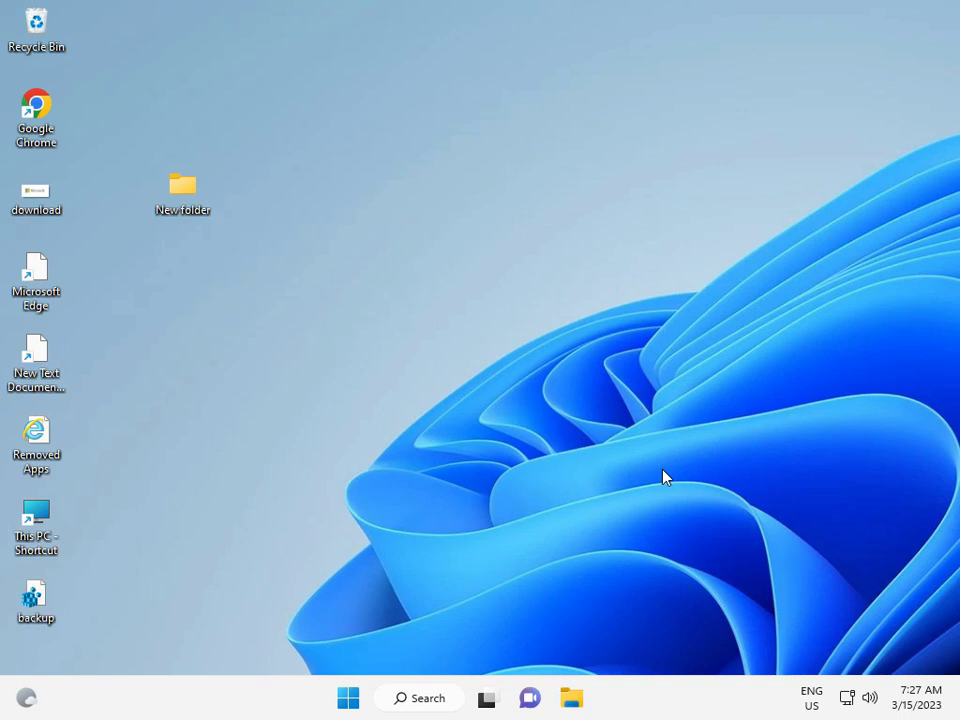
# - Search for cmd and open Command Prompt as administrator, allowing it to make changes to the device
pyautogui.click(354, 703)
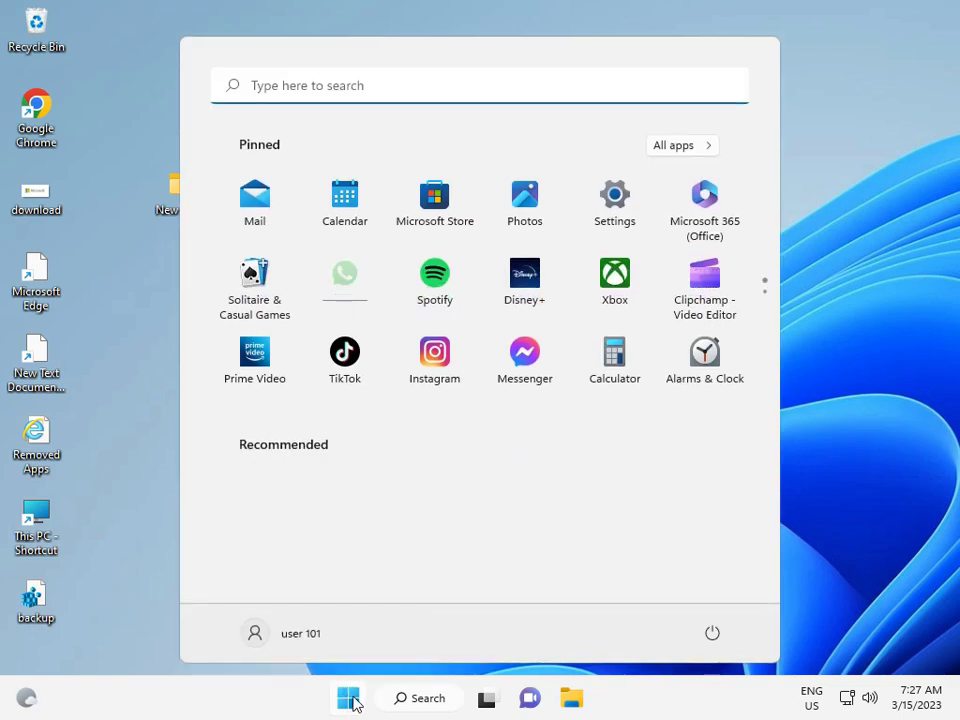
pyautogui.write('cmd')
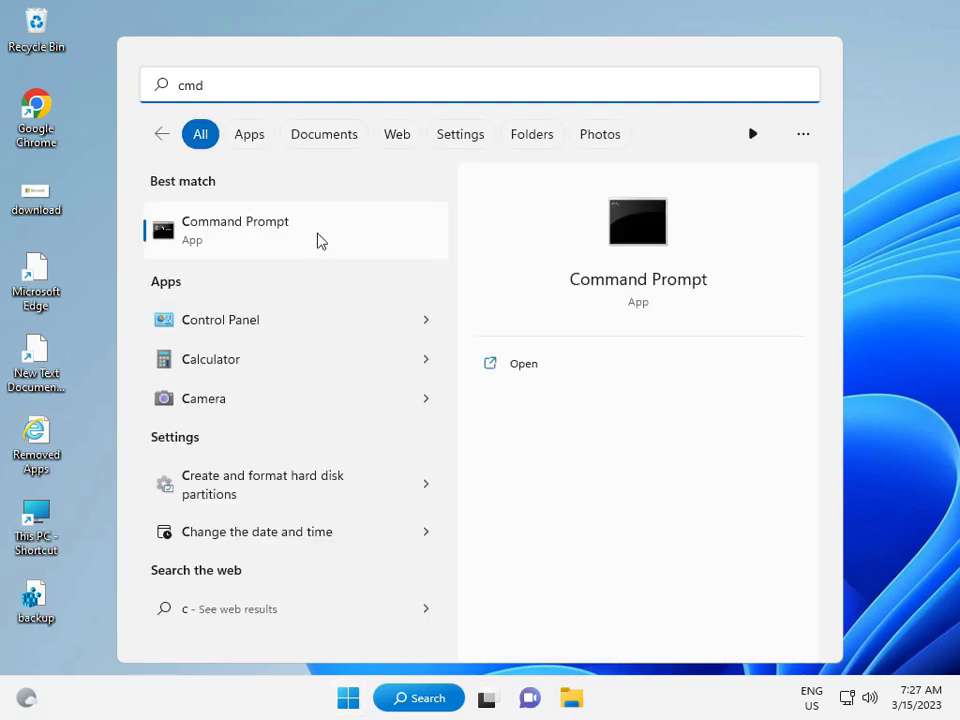
pyautogui.click(320, 240)
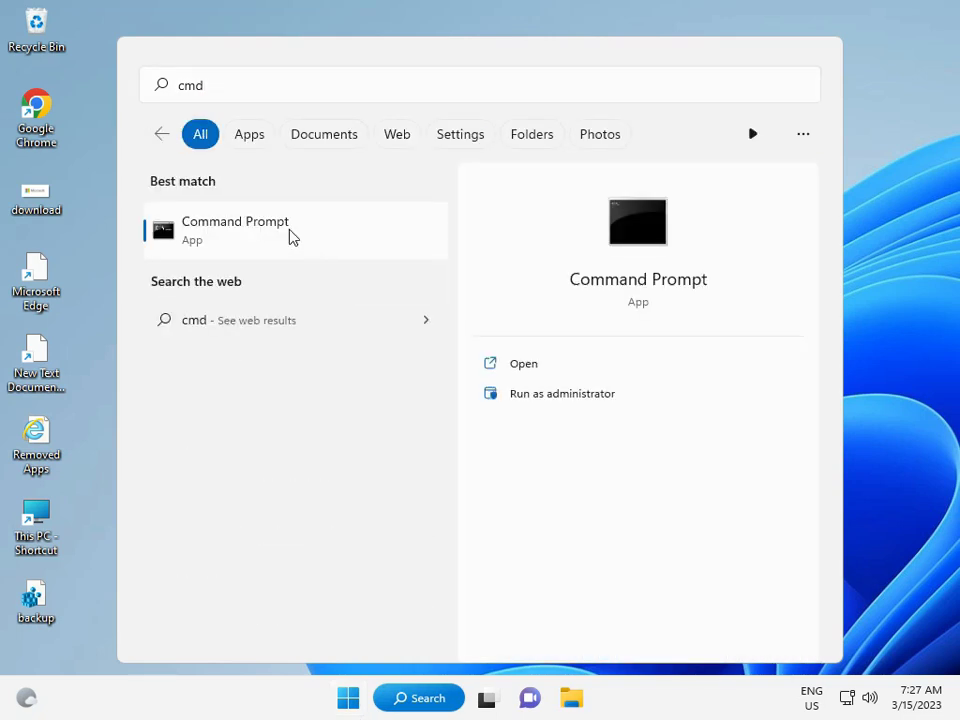
pyautogui.rightClick(319, 239)
pyautogui.click(341, 258)
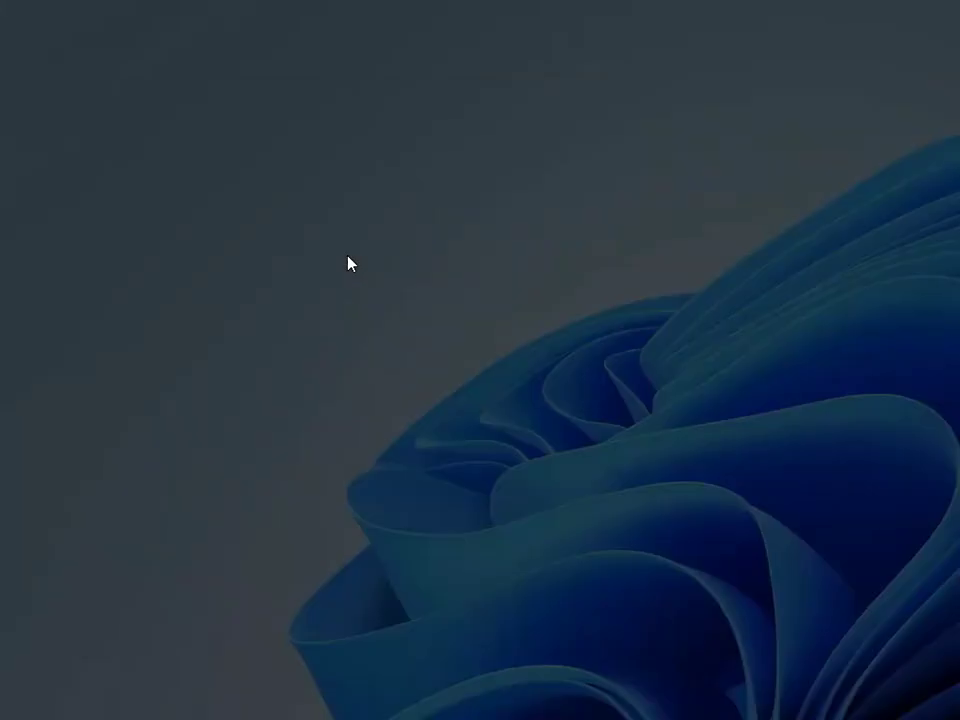
pyautogui.click(399, 501)
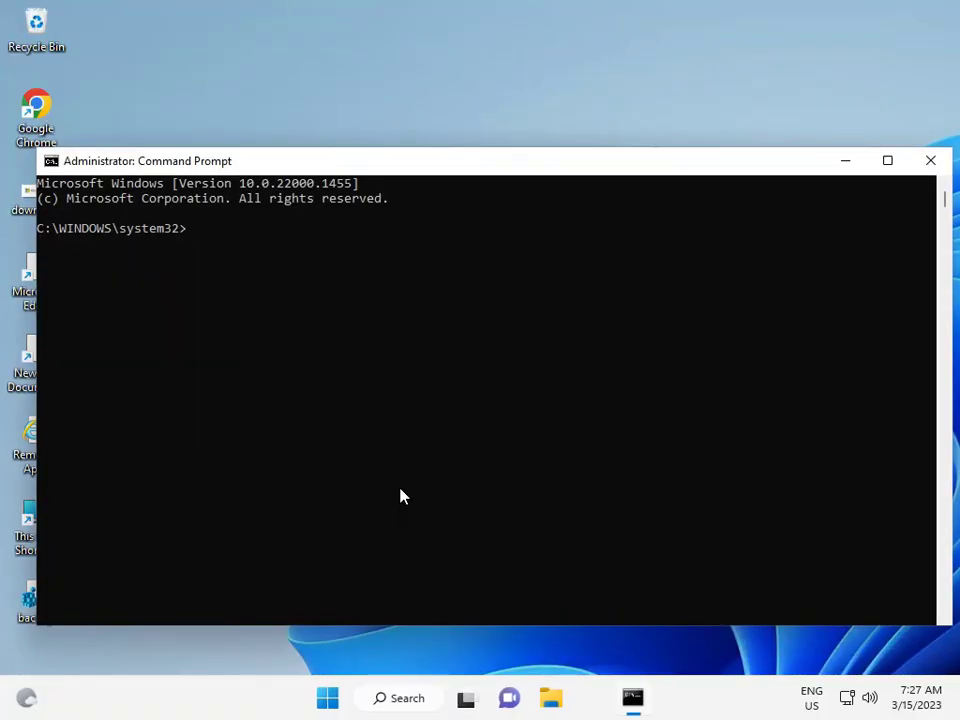
# - Run chkdsk c: /f /r /x, agree to schedule the disk check for the next restart, and close Command Prompt
pyautogui.write('cj')
pyautogui.press('BackSpace')
pyautogui.write('hkdsk c')
pyautogui.write(': /f /r')
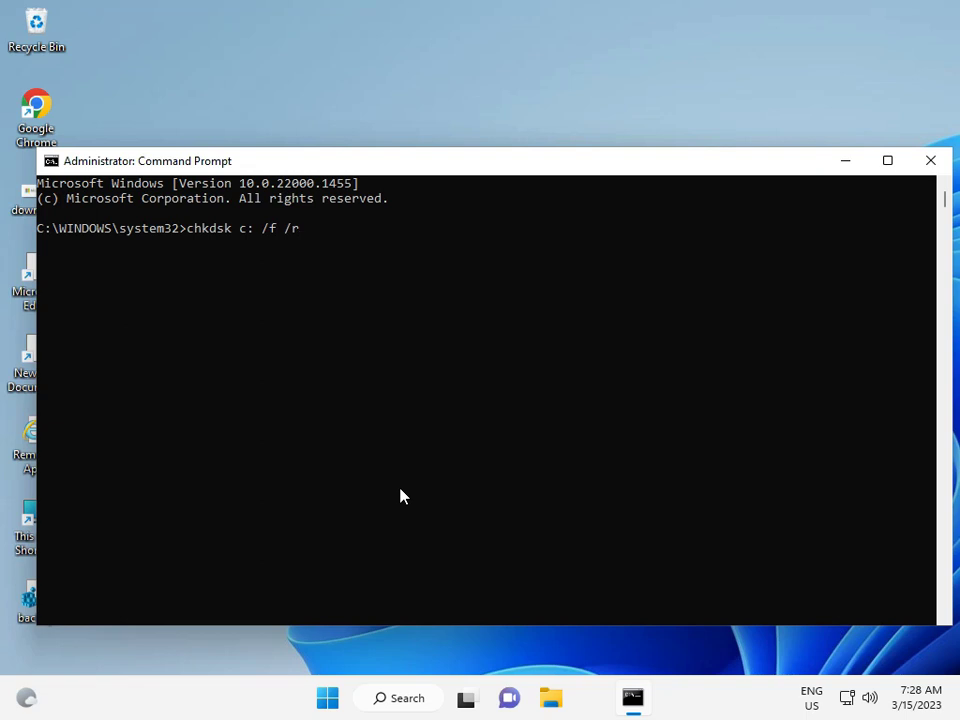
pyautogui.write(' /x')
pyautogui.press('Return')
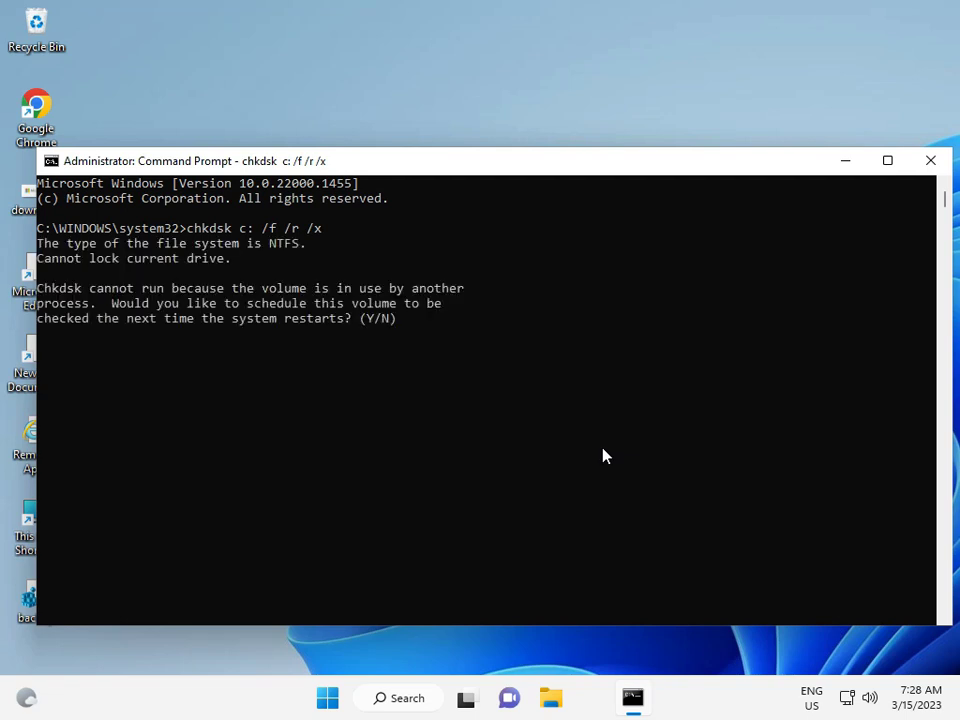
pyautogui.write('y')
pyautogui.press('Return')
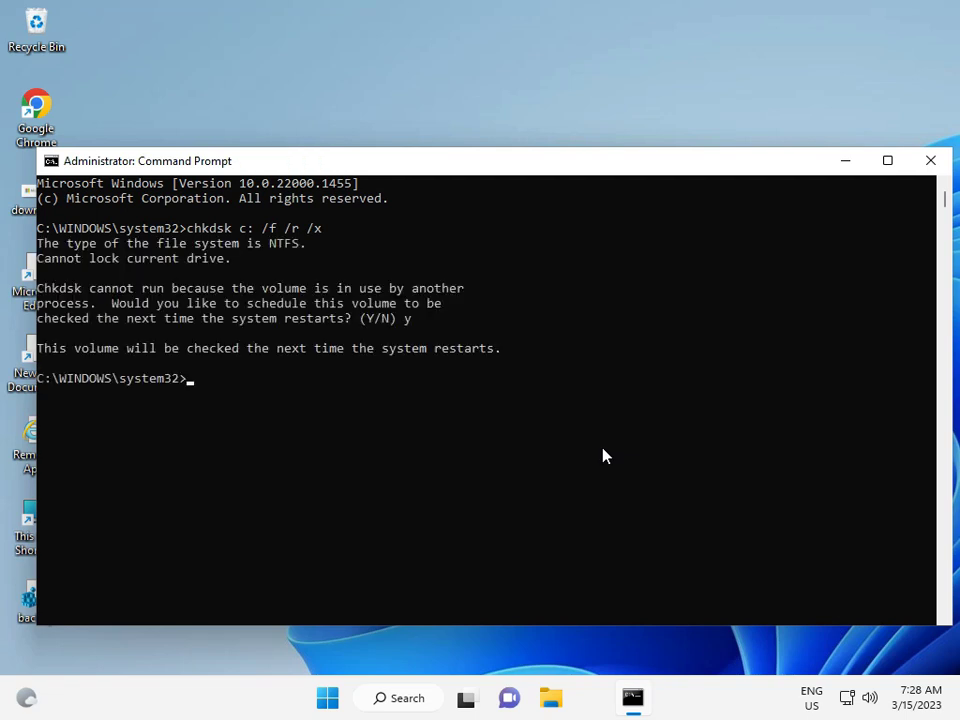
pyautogui.click(928, 163)
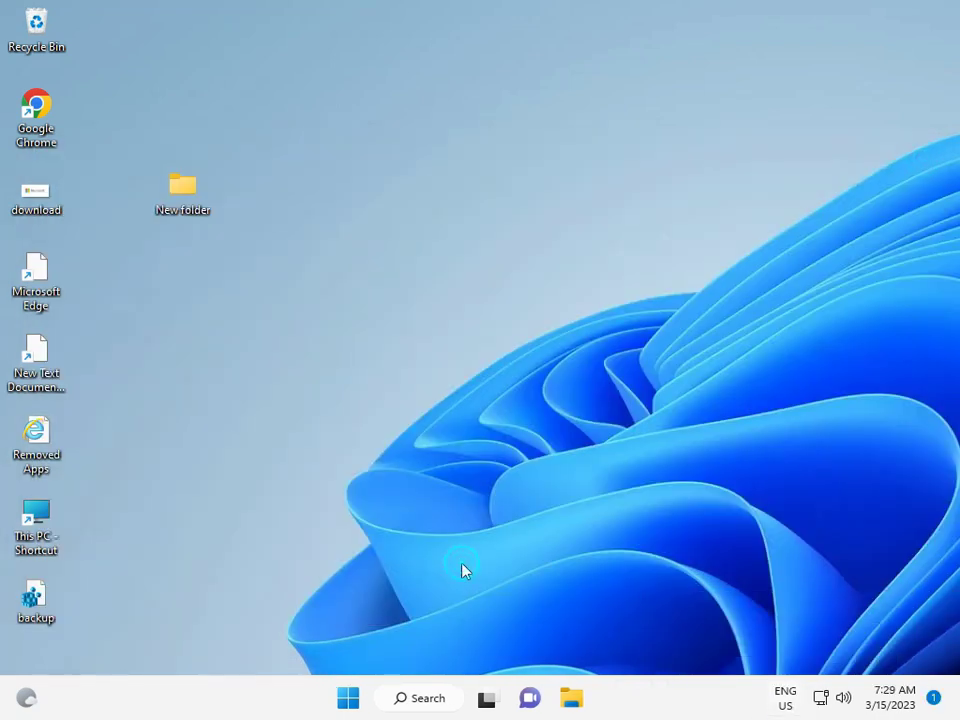
# - Try to launch regedit.msc with the Run command
pyautogui.press('super+r')
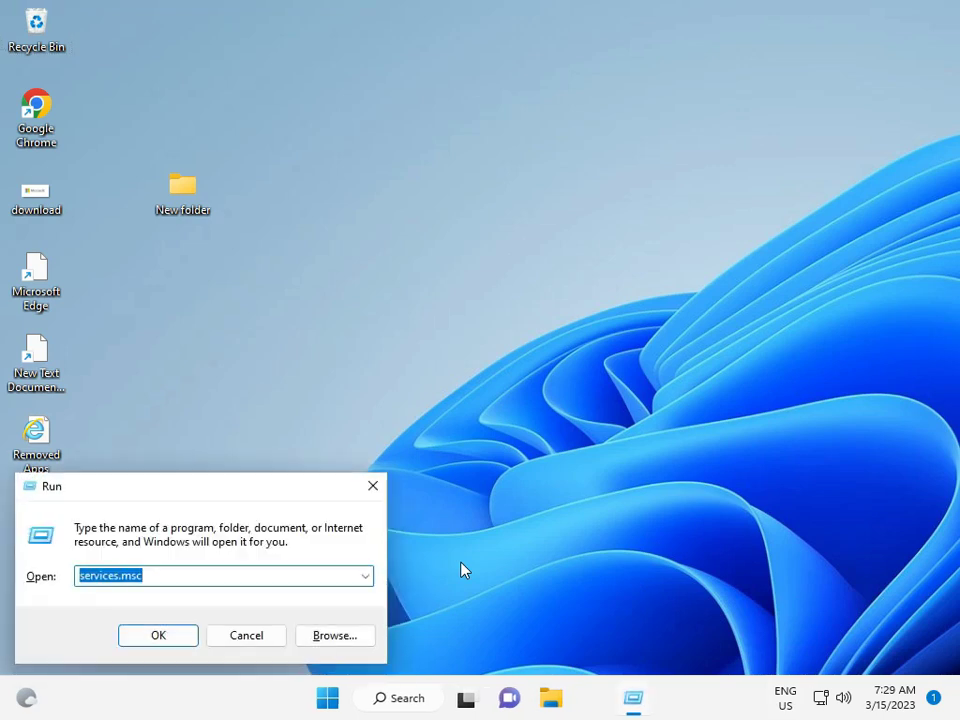
pyautogui.write('re')
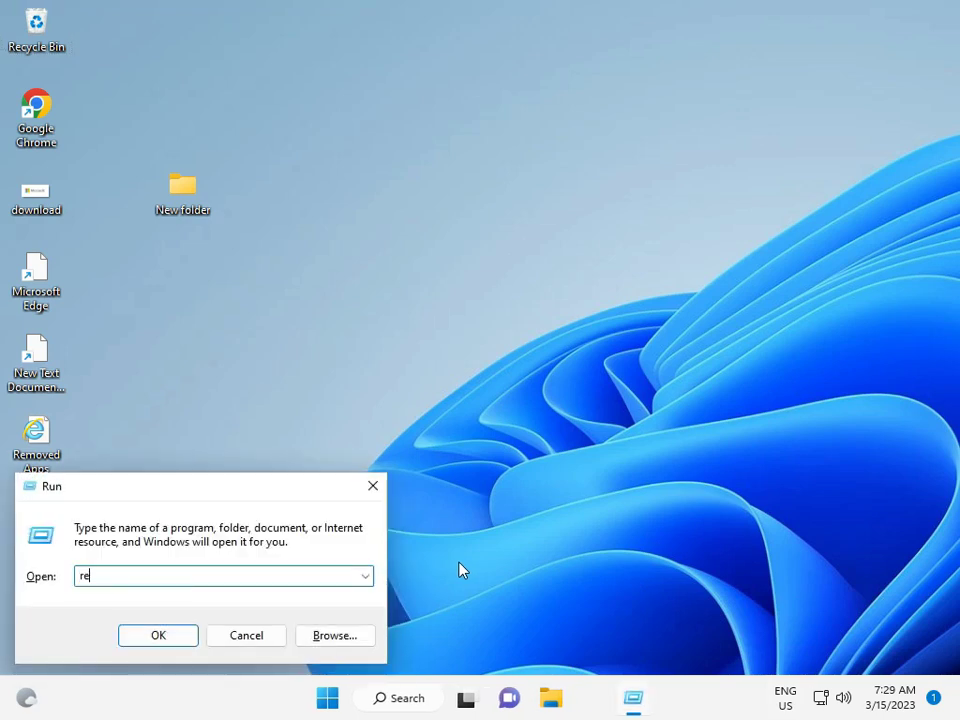
pyautogui.write('gedit.msc')
pyautogui.press('Return')
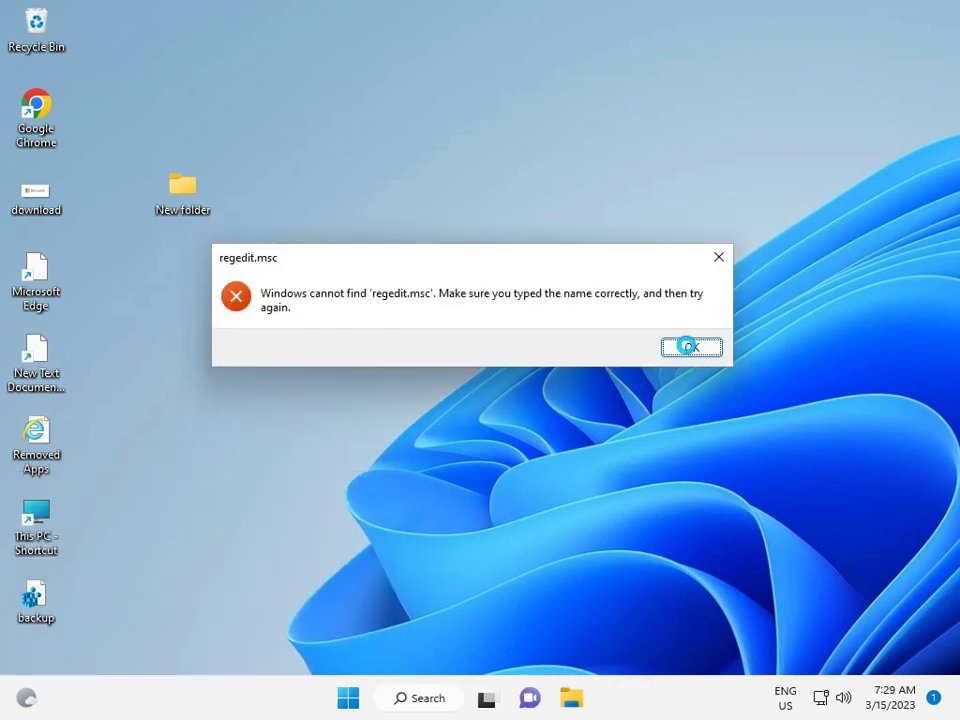
pyautogui.click(687, 346)
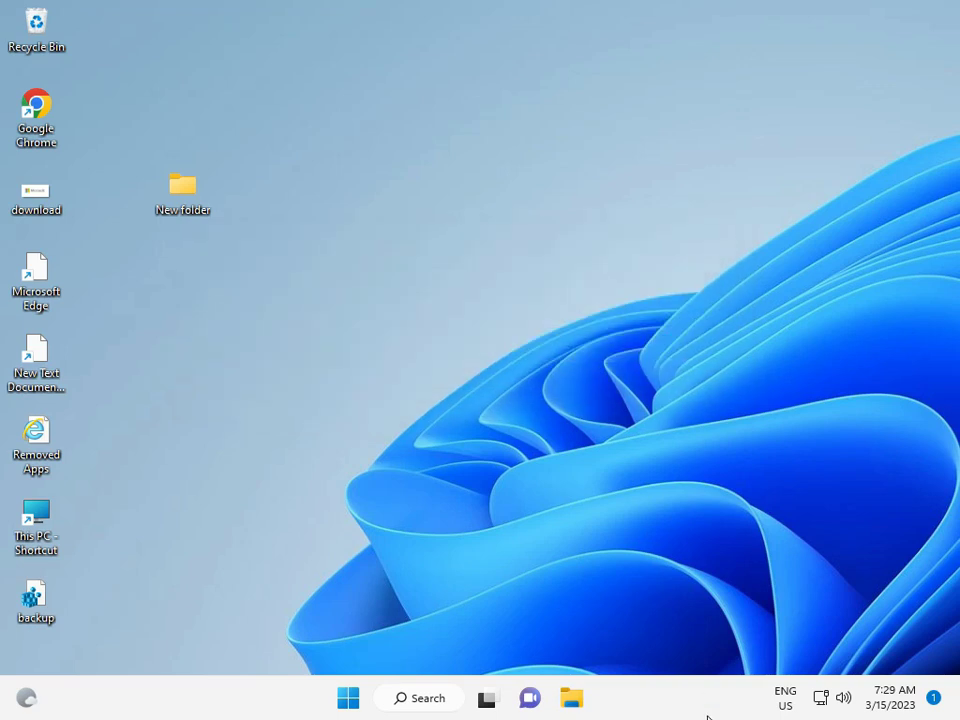
# - Search for "rege" and open Registry Editor, allowing it to make changes to the device
pyautogui.click(346, 699)
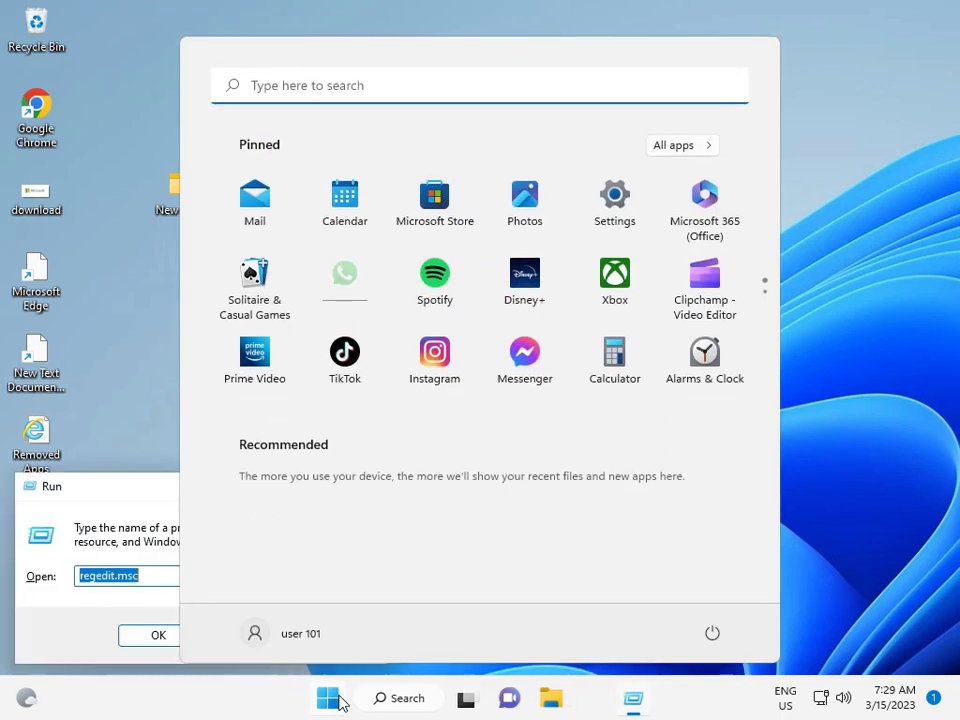
pyautogui.write('rege')
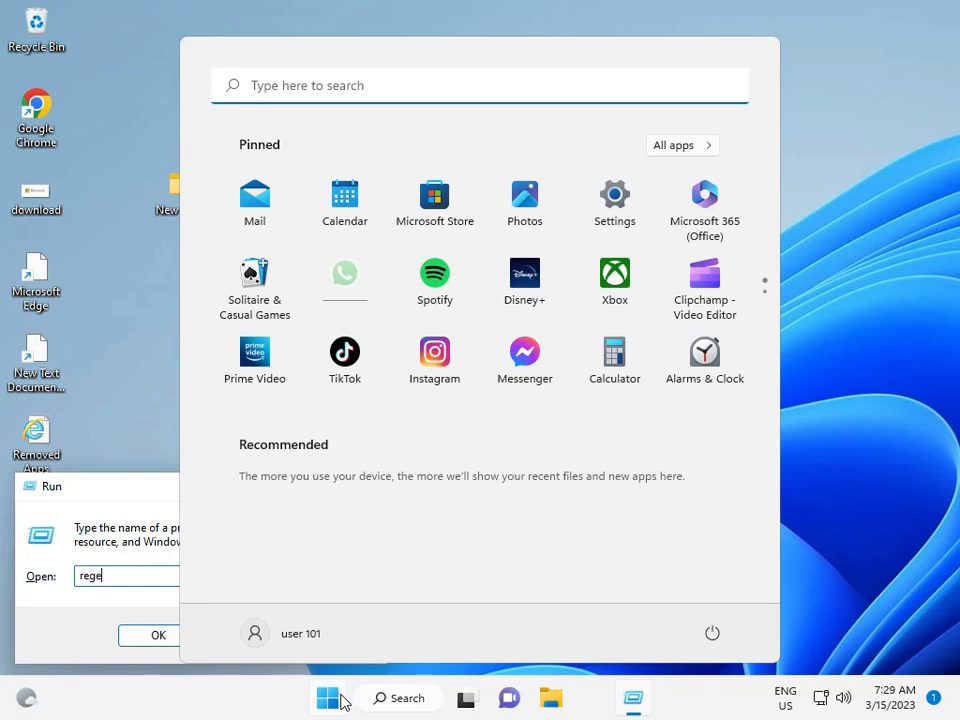
pyautogui.click(330, 87)
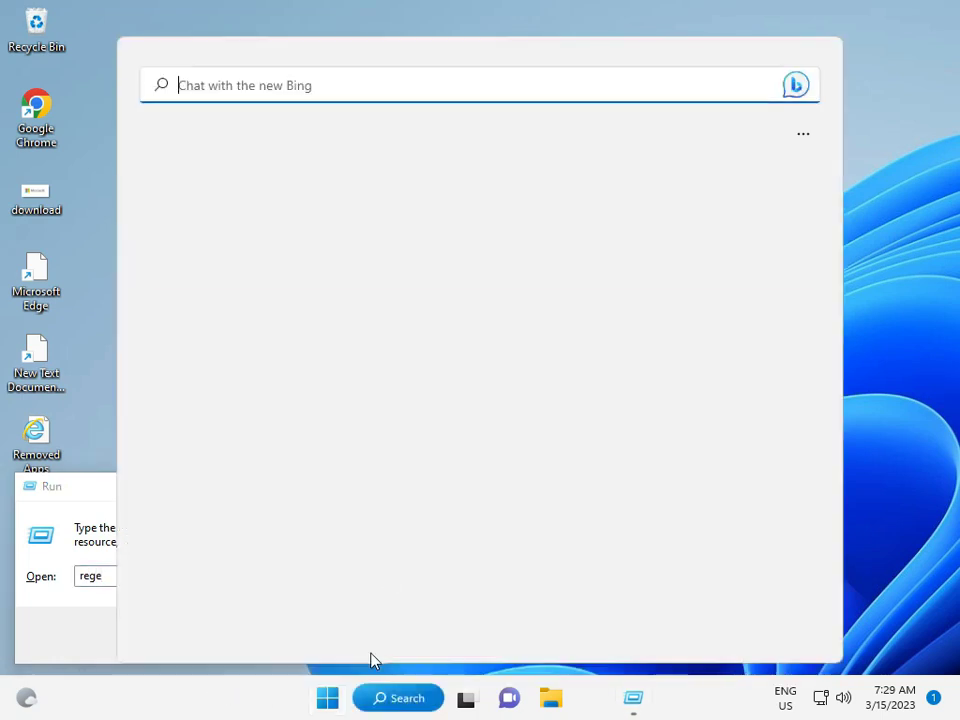
pyautogui.write('rege')
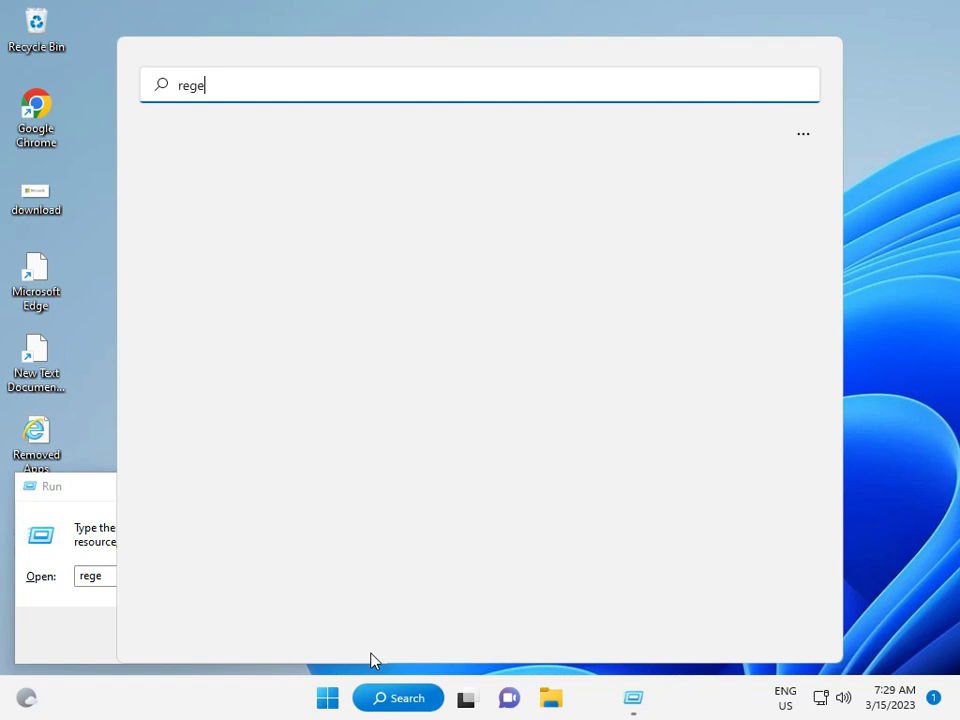
pyautogui.click(266, 243)
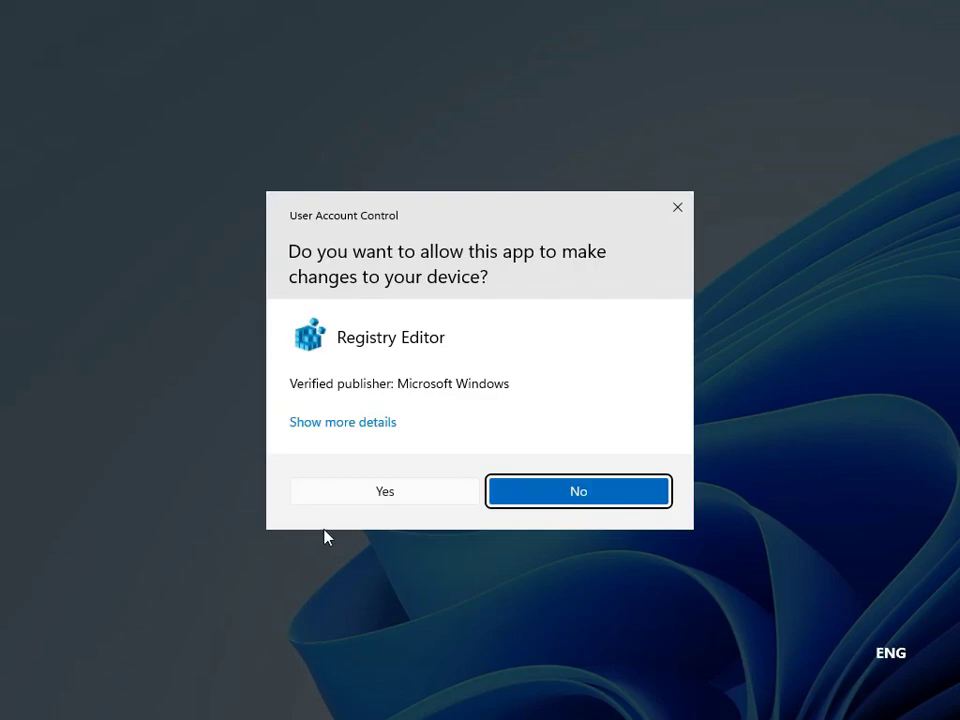
pyautogui.click(366, 489)
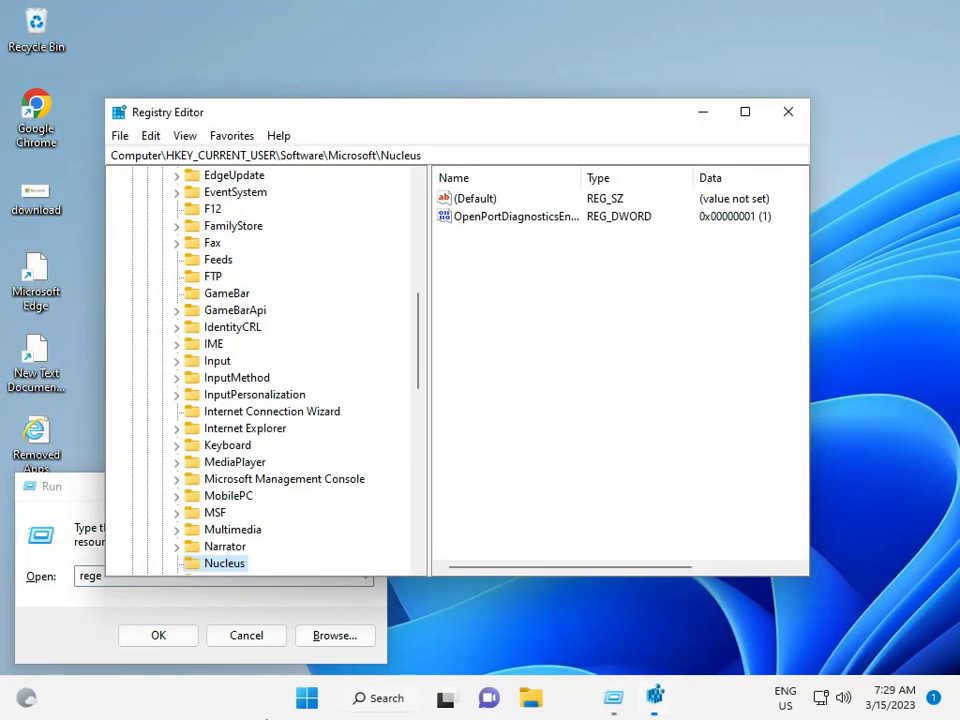
# - Collapse HKEY_CURRENT_USER and expand HKEY_LOCAL_MACHINE\SYSTEM\CurrentControlSet\Services in the registry tree
pyautogui.moveTo(414, 316); pyautogui.dragTo(418, 182)
pyautogui.click(131, 209)
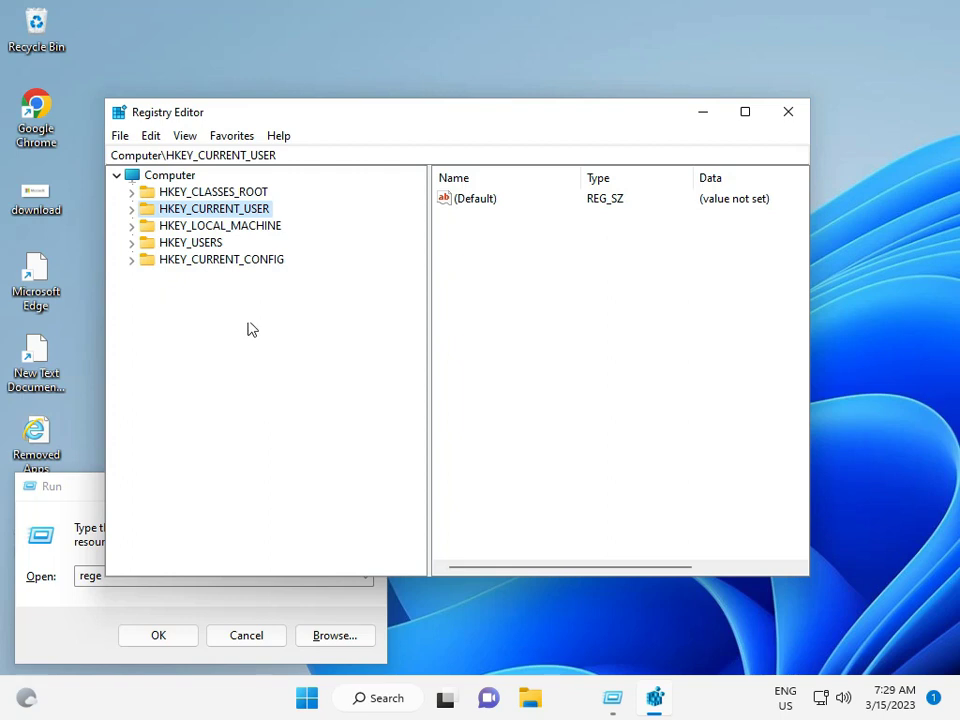
pyautogui.click(131, 226)
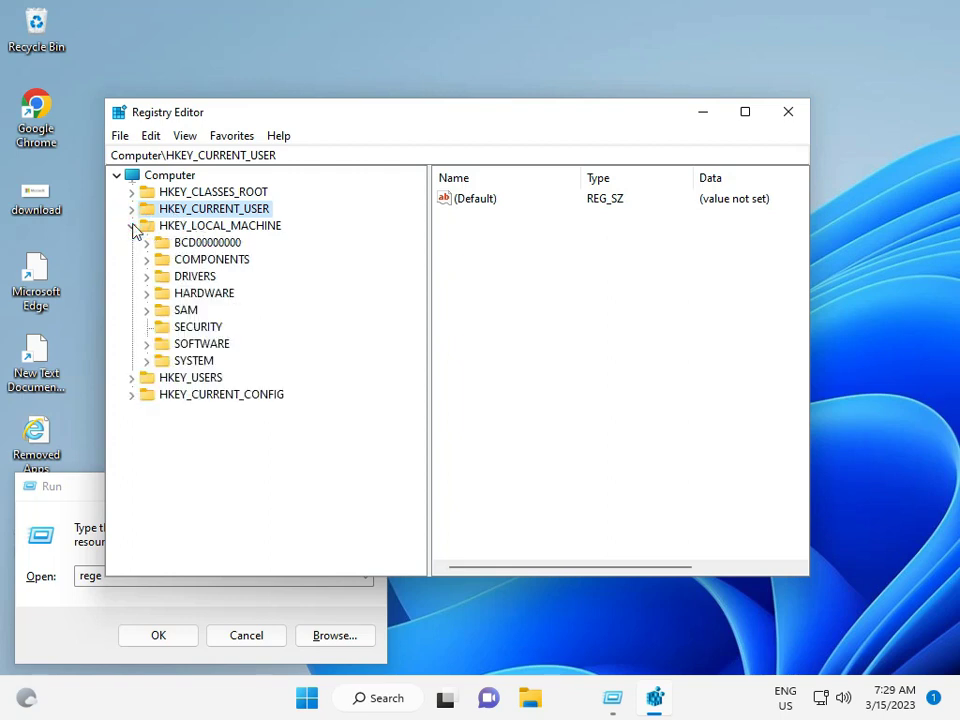
pyautogui.click(147, 361)
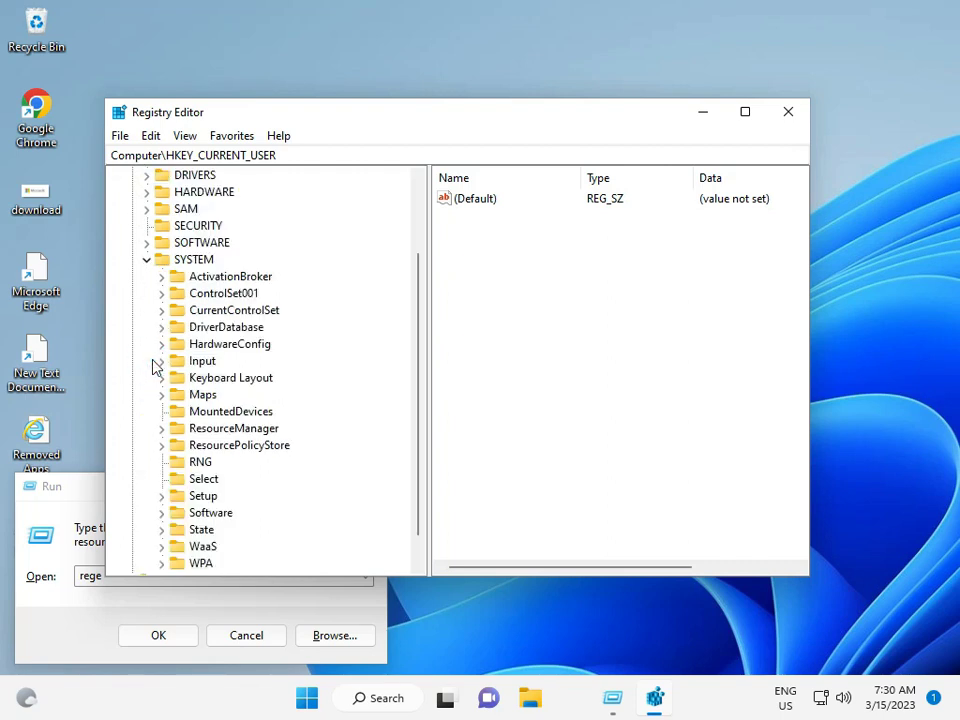
pyautogui.click(163, 312)
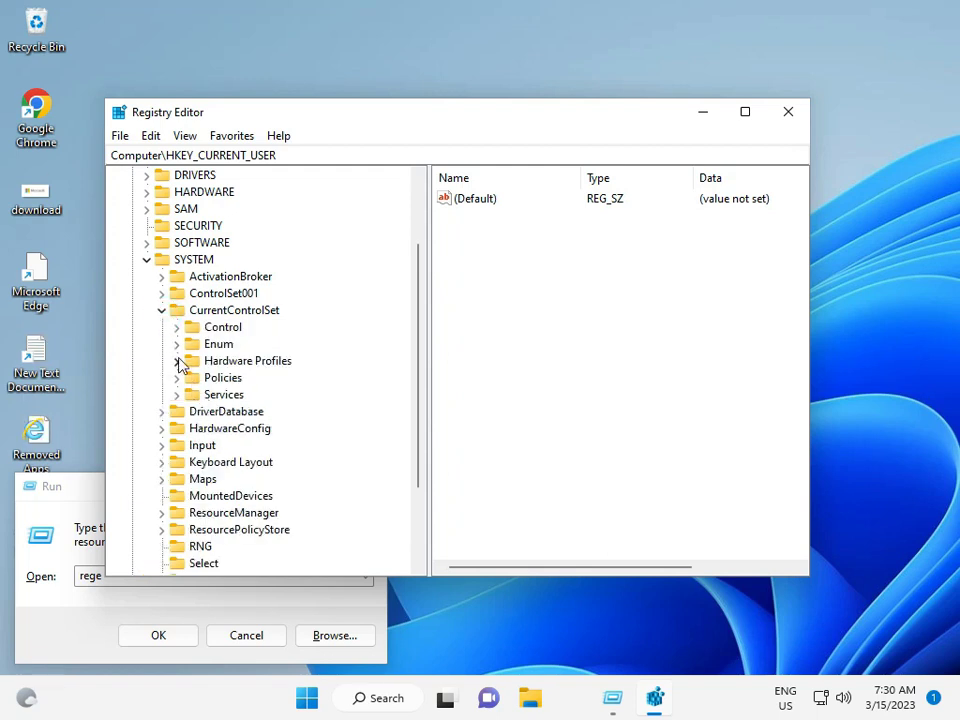
pyautogui.click(176, 395)
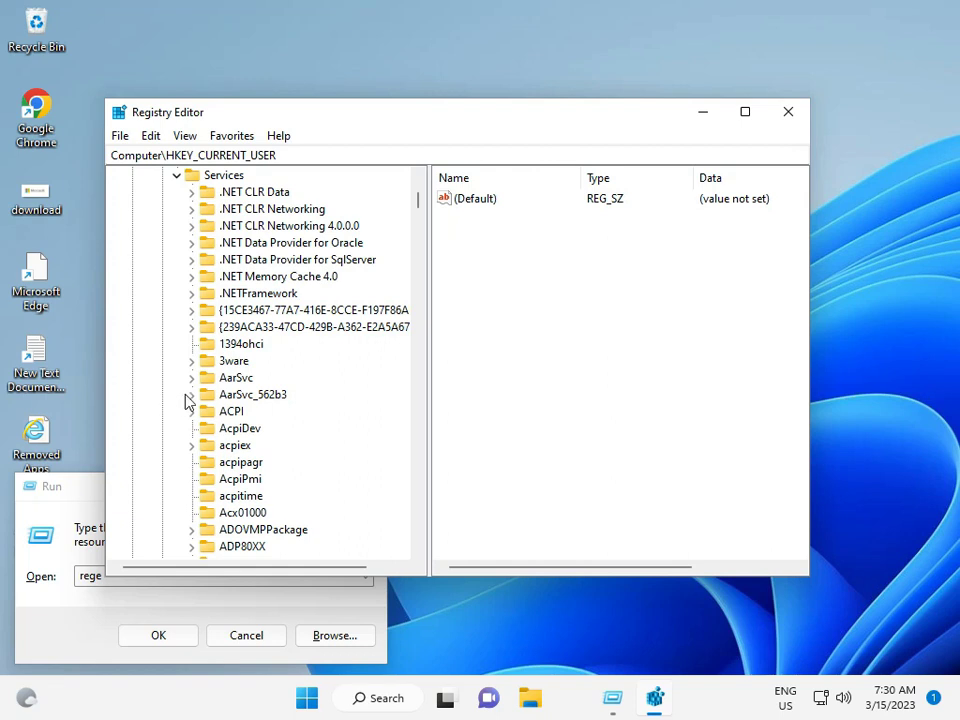
# - Find the stornvme key under Services and open its Parameters\Device subkey
pyautogui.scroll(-7, 250, 443)
pyautogui.scroll(-8, 250, 443)
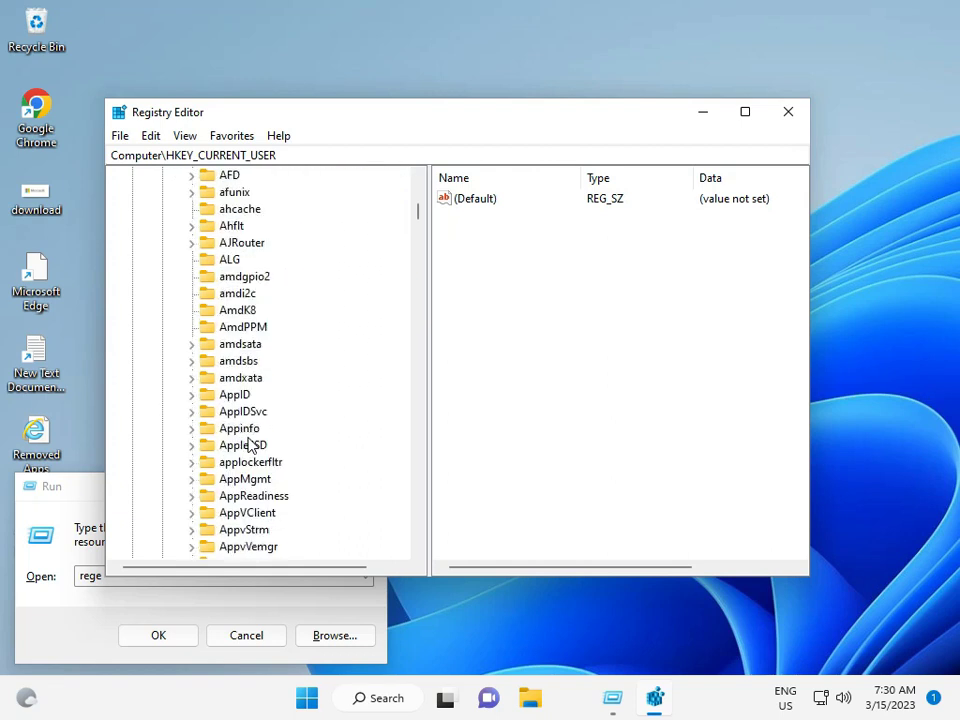
pyautogui.scroll(-16, 250, 443)
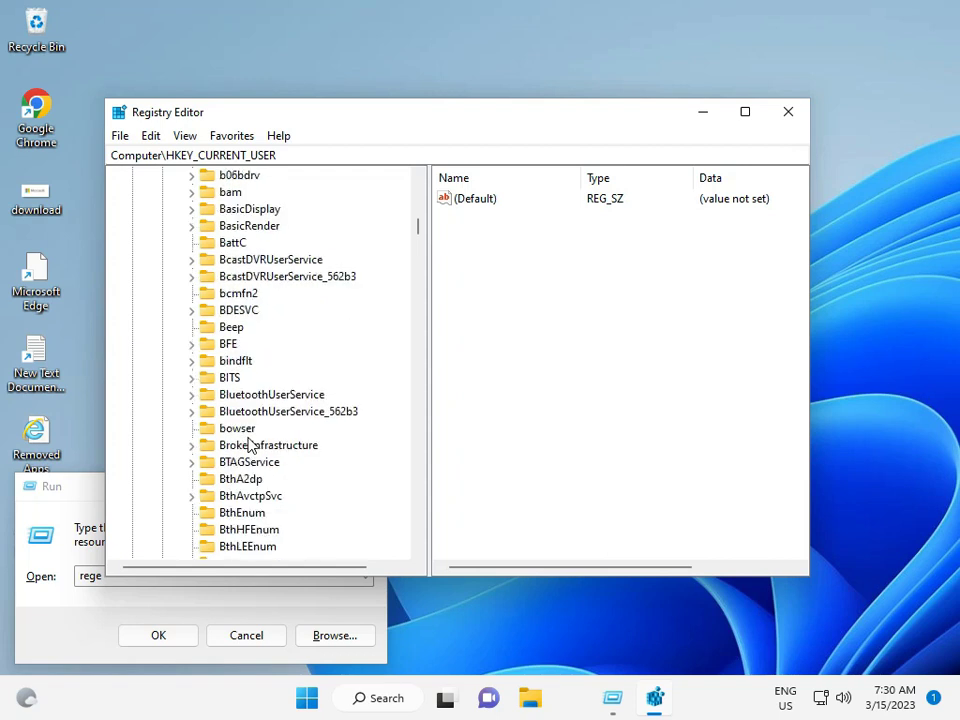
pyautogui.scroll(-12, 250, 446)
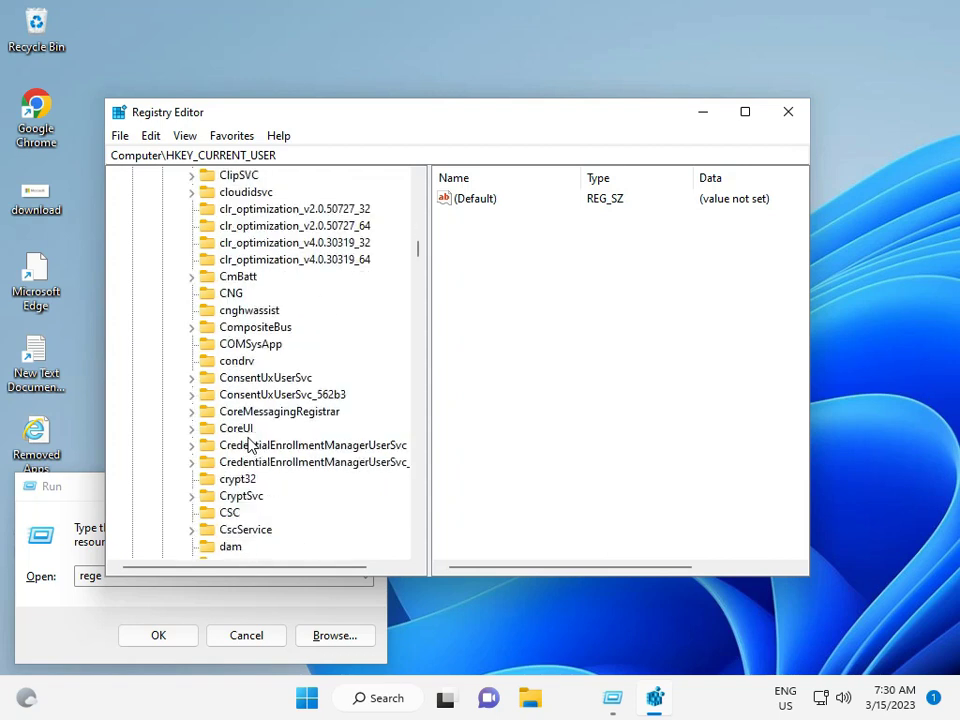
pyautogui.moveTo(419, 268); pyautogui.dragTo(414, 339)
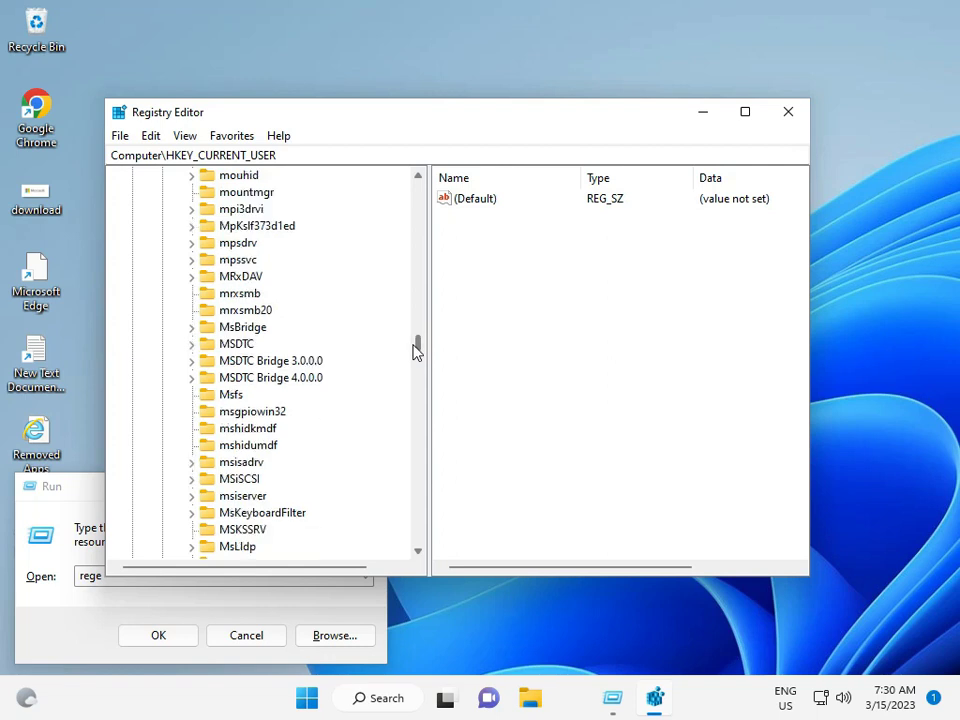
pyautogui.moveTo(417, 350); pyautogui.dragTo(400, 422)
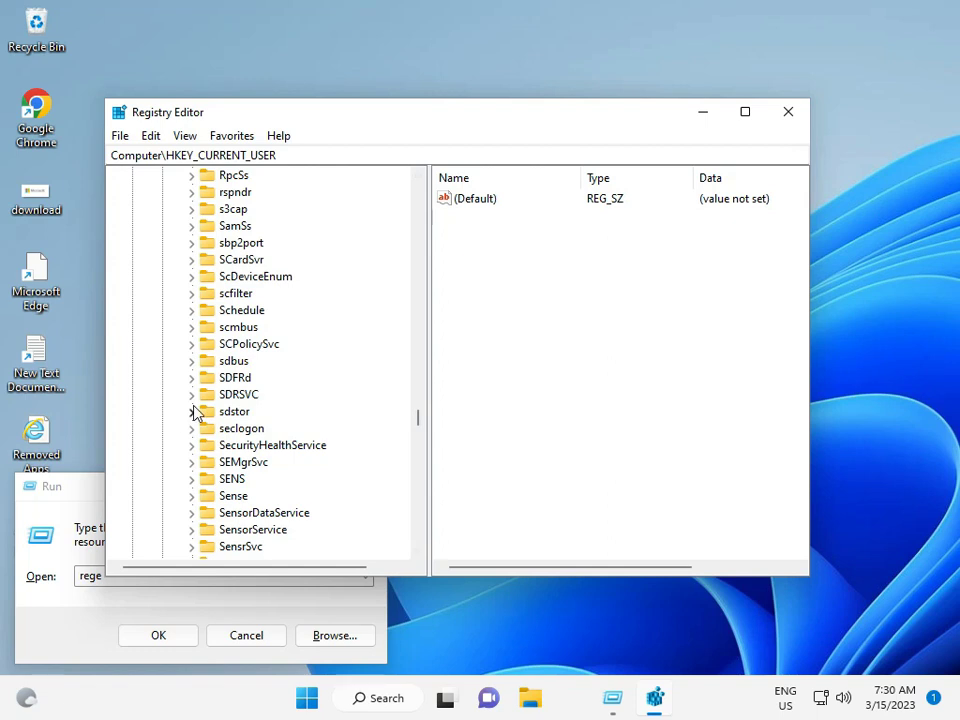
pyautogui.scroll(-5, 213, 424)
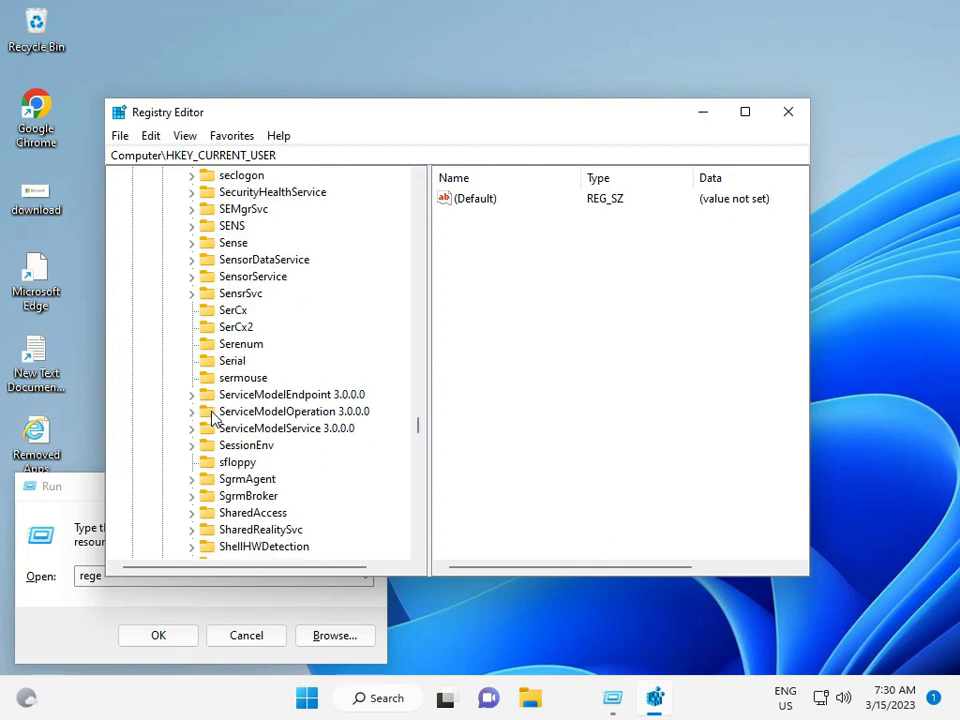
pyautogui.scroll(-5, 212, 420)
pyautogui.scroll(-4, 212, 418)
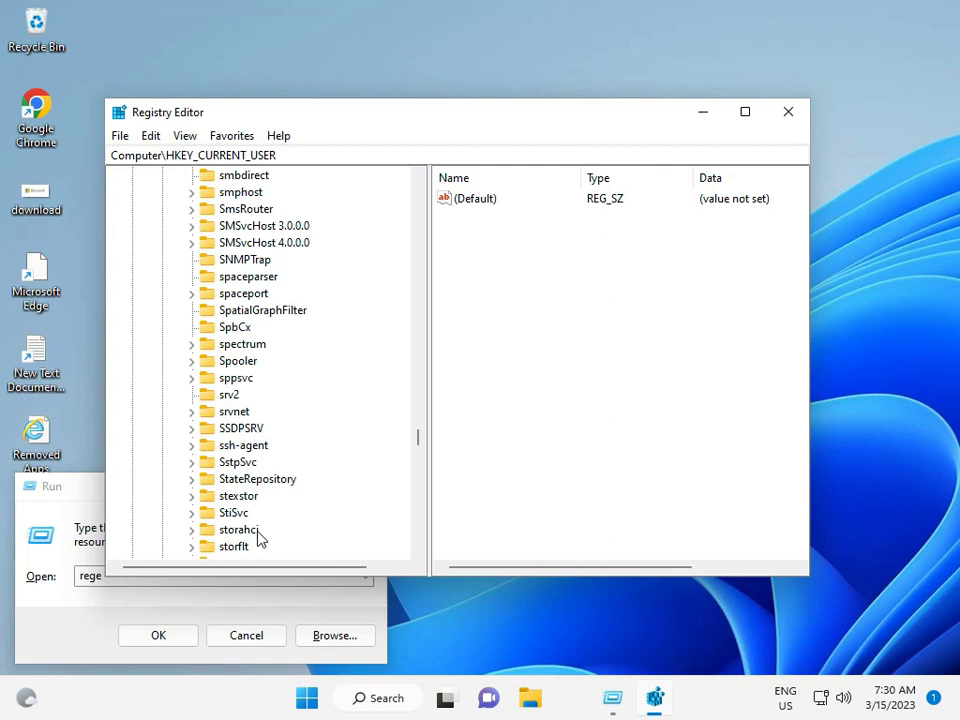
pyautogui.scroll(-1, 258, 540)
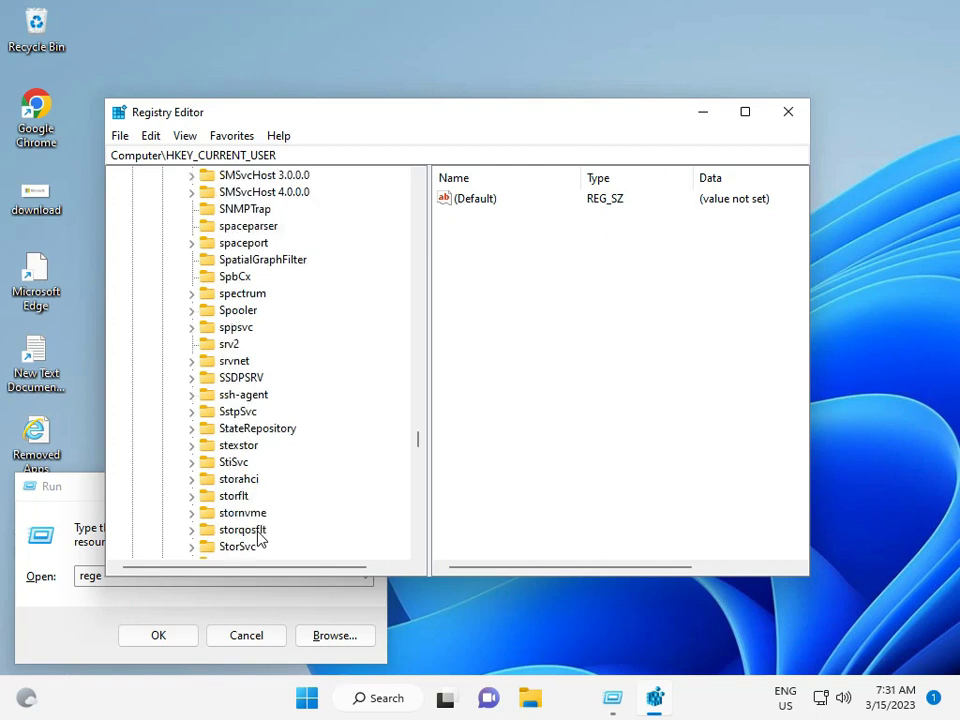
pyautogui.click(238, 514)
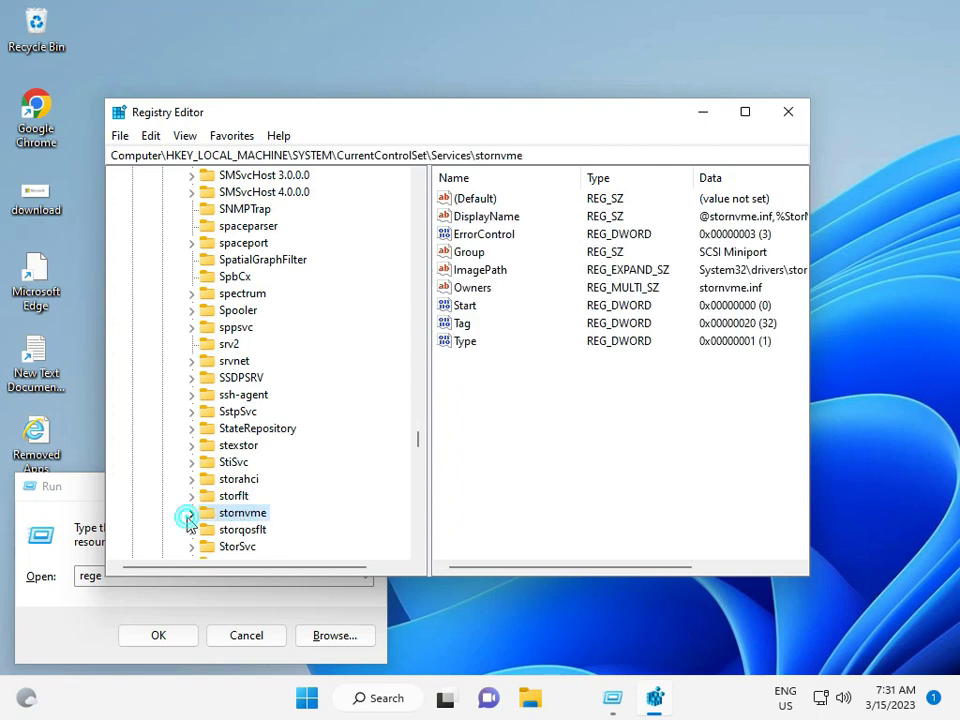
pyautogui.click(191, 514)
pyautogui.click(207, 530)
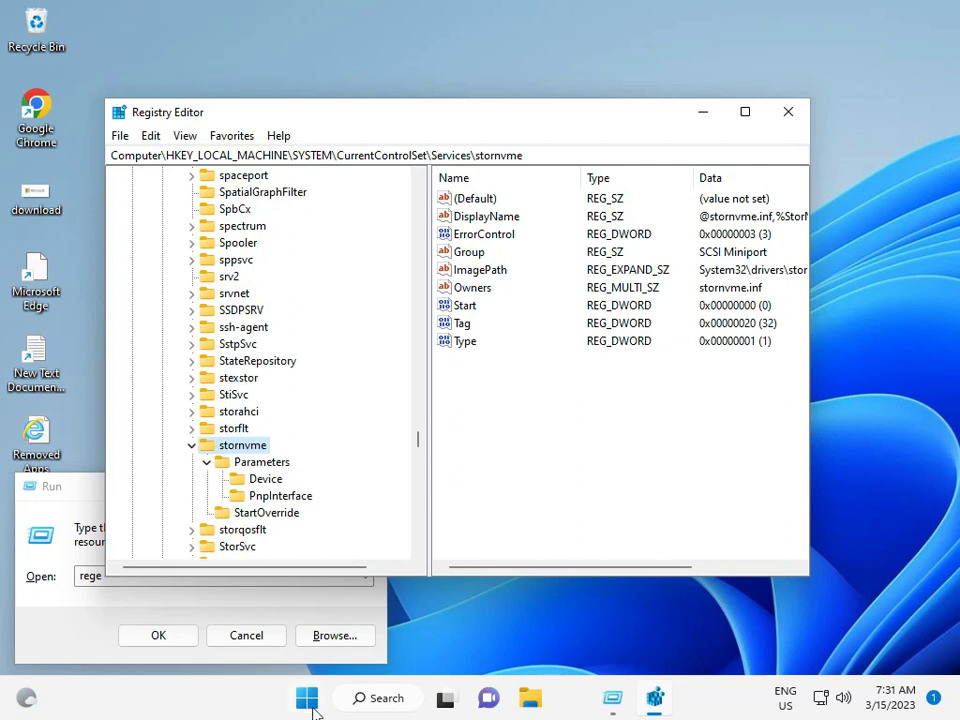
pyautogui.click(236, 484)
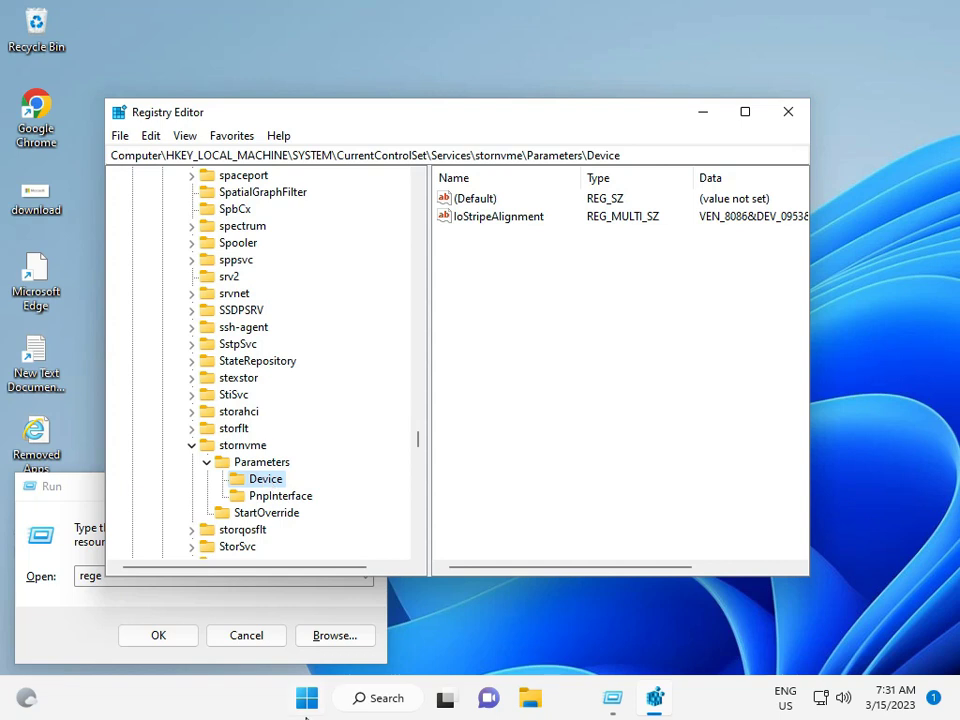
# - Create a DWORD (32-bit) value named "Multi-String Value" in the stornvme Device key
pyautogui.rightClick(546, 327)
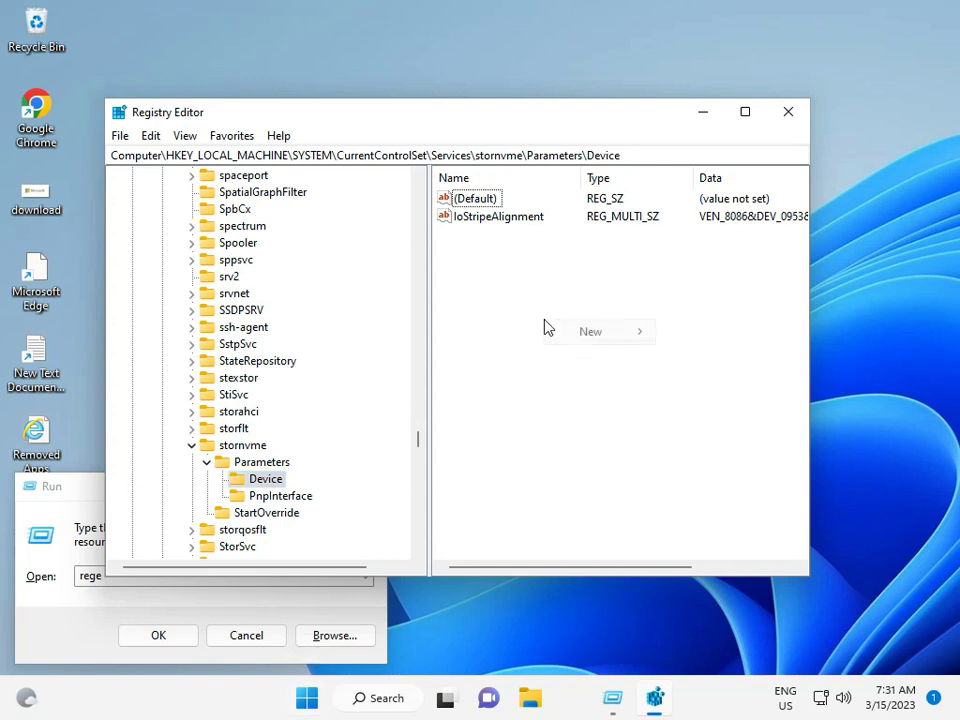
pyautogui.moveTo(582, 336)
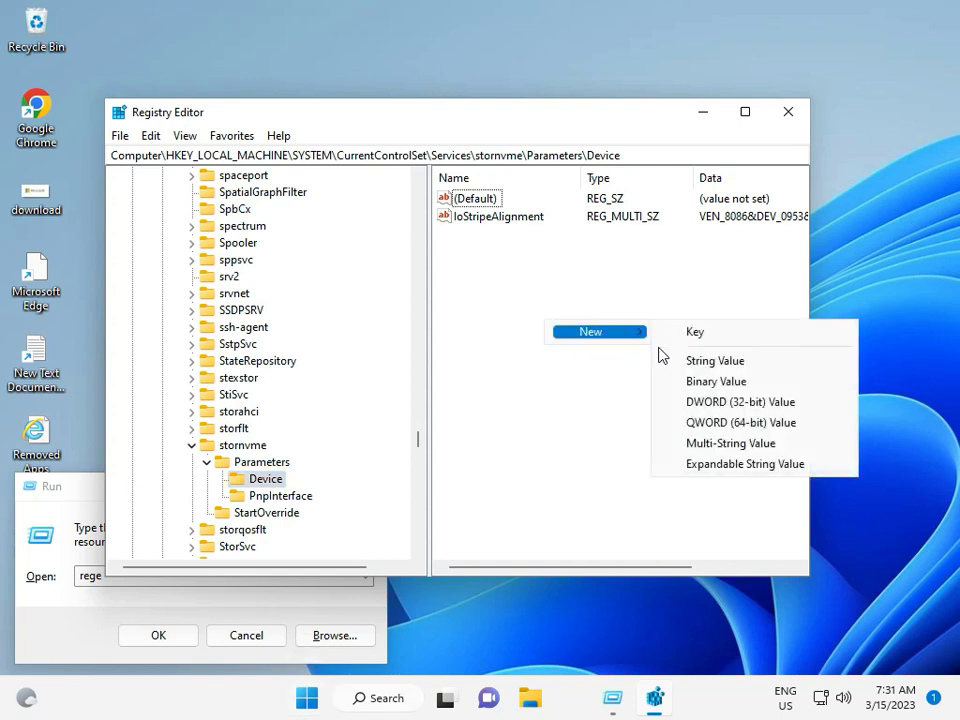
pyautogui.click(694, 404)
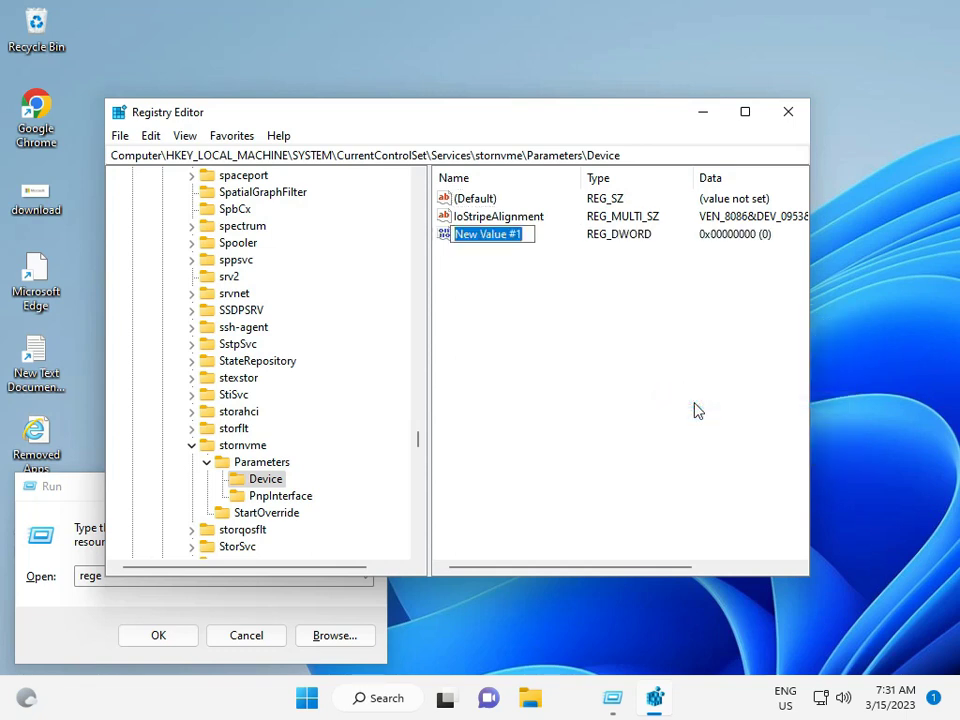
pyautogui.write('M')
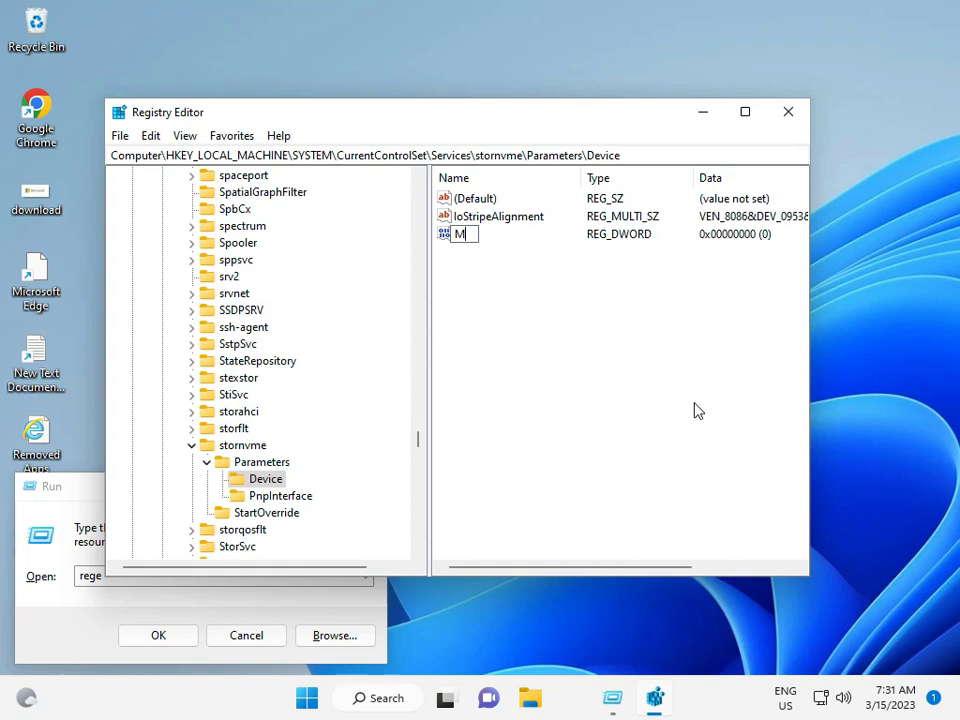
pyautogui.write('ulti-string Va')
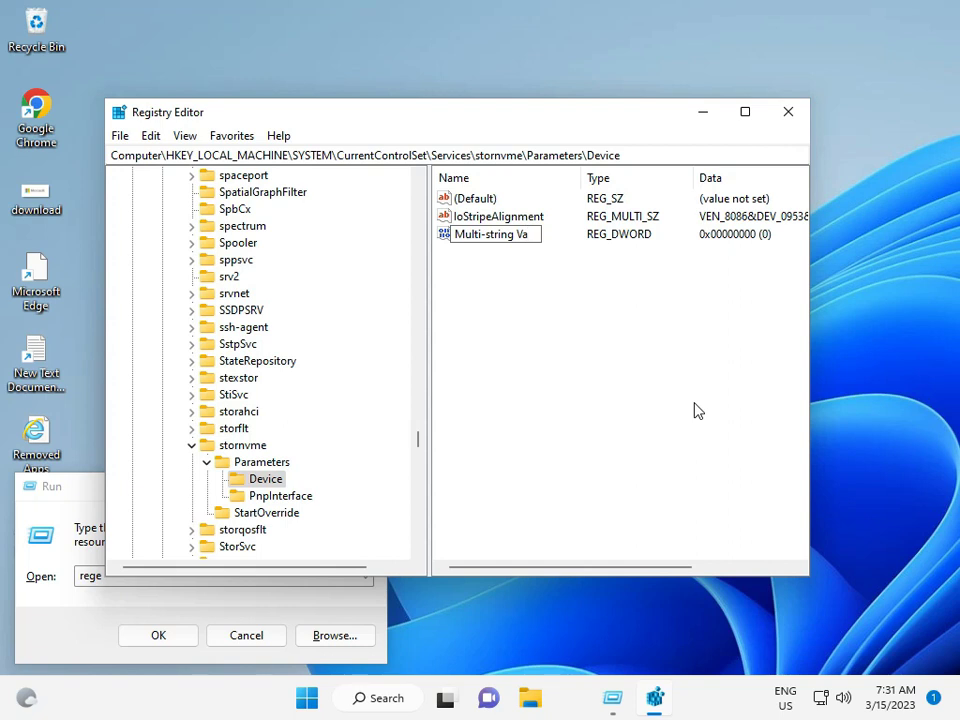
pyautogui.write('lue')
pyautogui.press('Left')
pyautogui.press('Left')
pyautogui.press('Left')
pyautogui.press('Left')
pyautogui.press('Left')
pyautogui.press('Left')
pyautogui.press('Left')
pyautogui.press('Left')
pyautogui.press('Left')
pyautogui.press('Left')
pyautogui.press('Left')
pyautogui.press('BackSpace')
pyautogui.write('S')
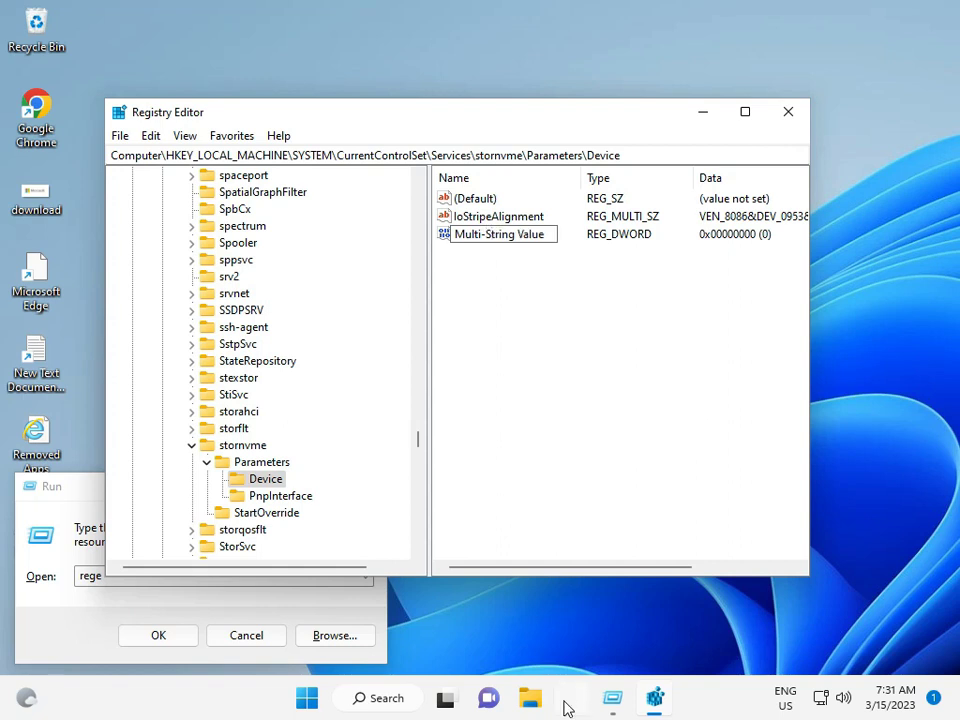
pyautogui.press('Return')
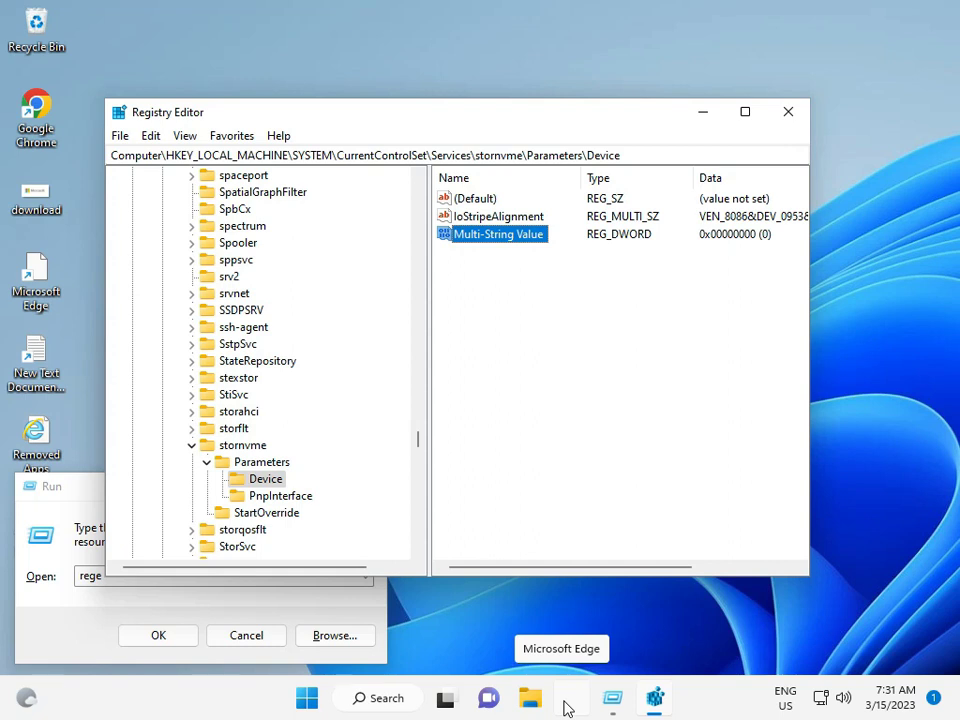
# - Set the data of Multi-String Value to 4095 in hexadecimal, and close Registry Editor and the Run dialog
pyautogui.doubleClick(503, 235)
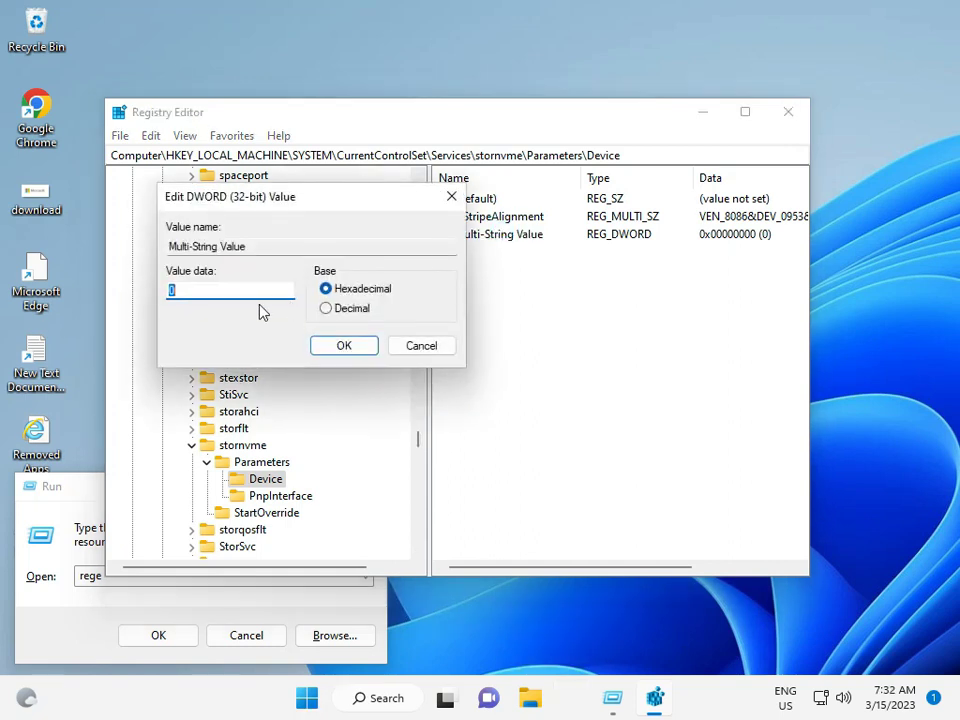
pyautogui.write('4095')
pyautogui.click(344, 346)
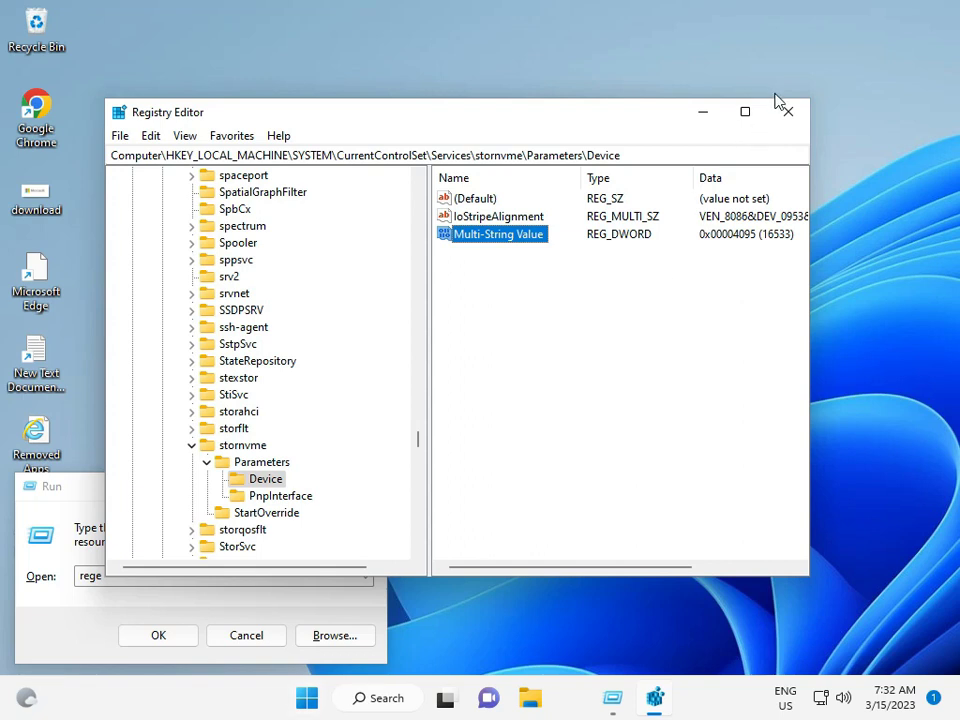
pyautogui.click(797, 114)
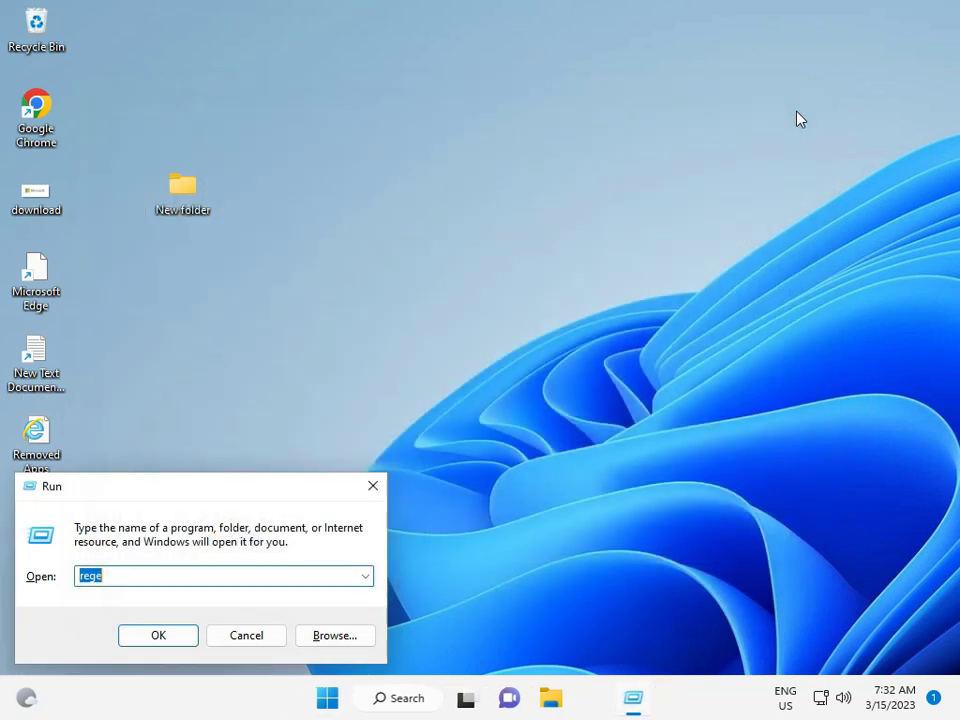
pyautogui.click(373, 486)
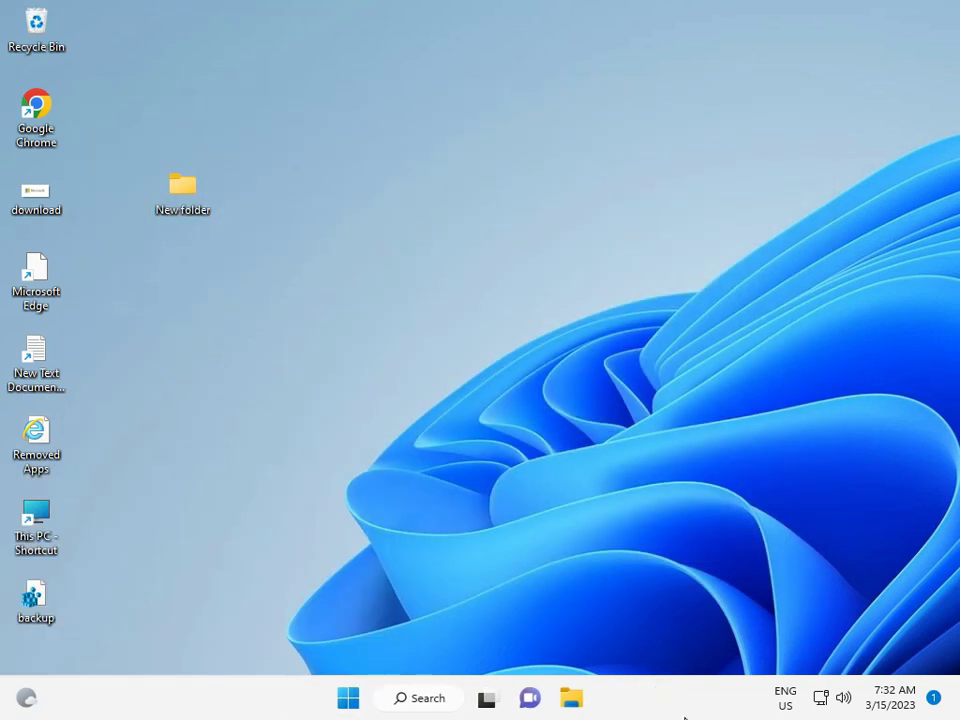